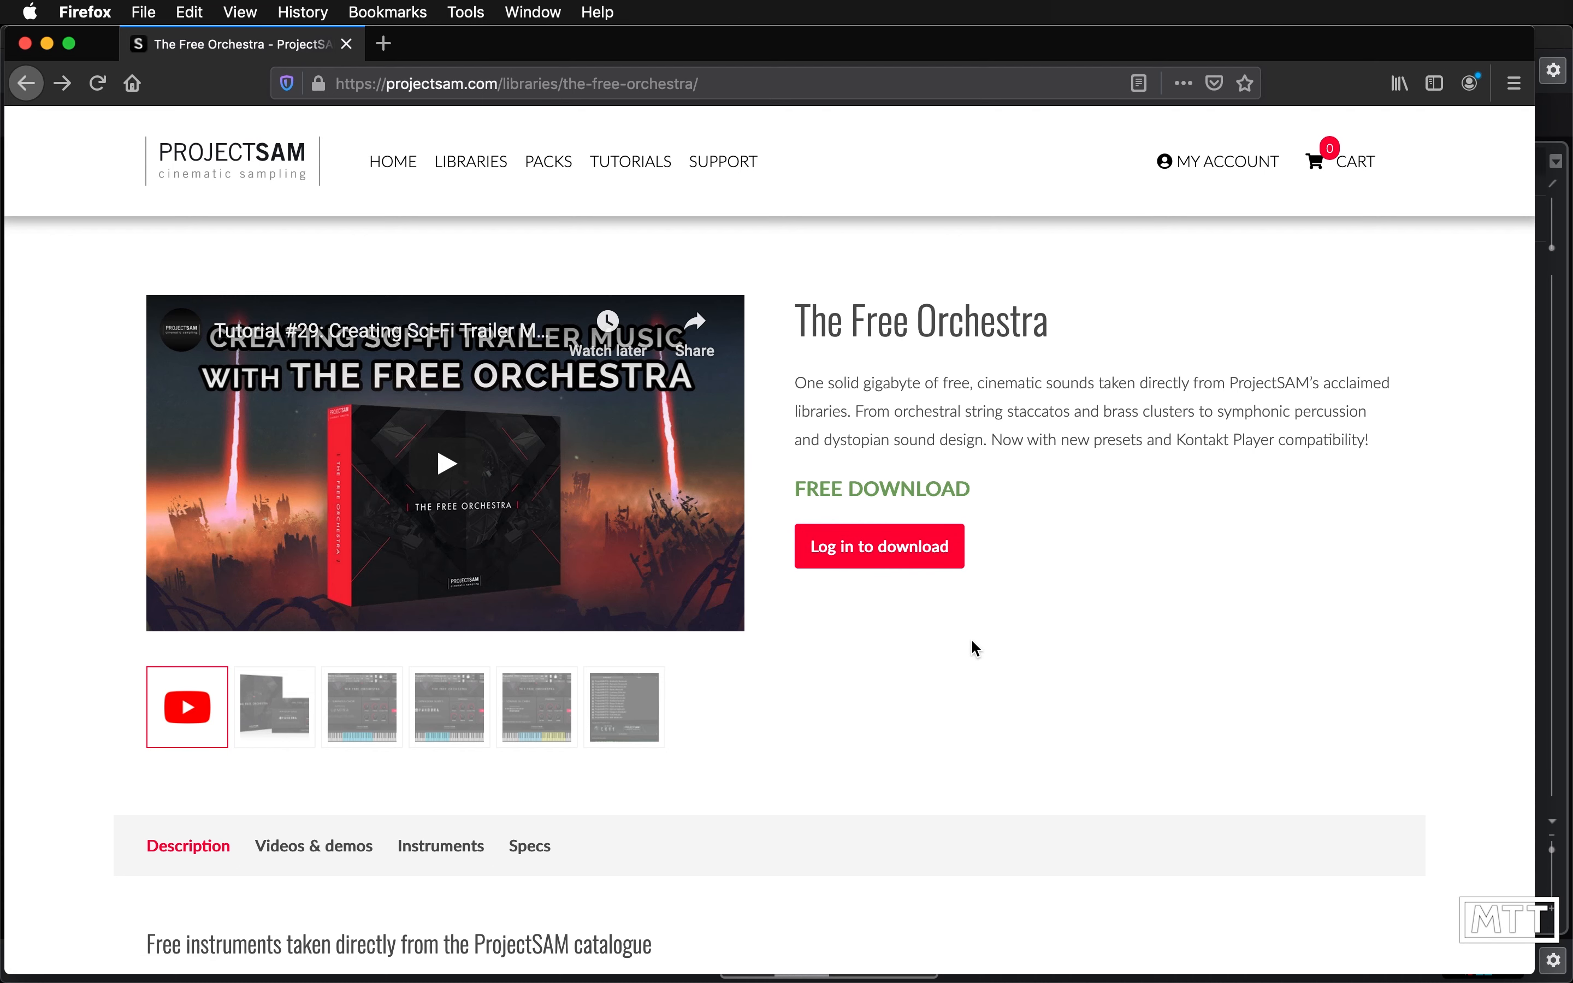
# - Open the account page and register a new ProjectSAM account with an email address and password
pyautogui.click(917, 562)
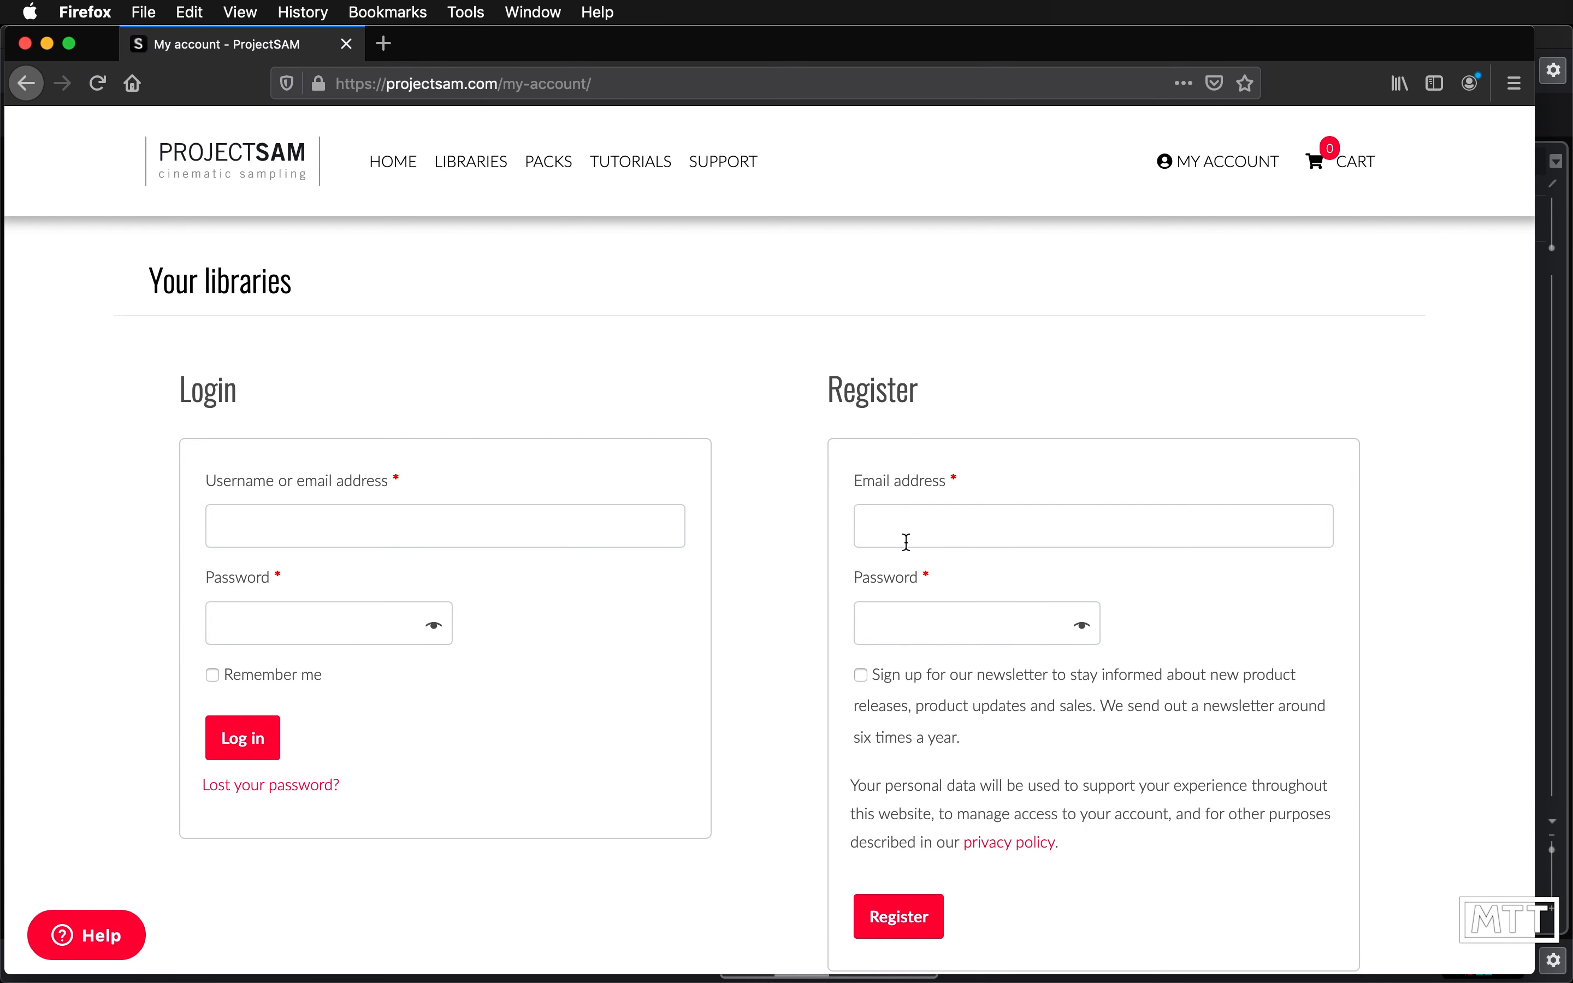
pyautogui.click(930, 538)
pyautogui.write('[unreadable]')
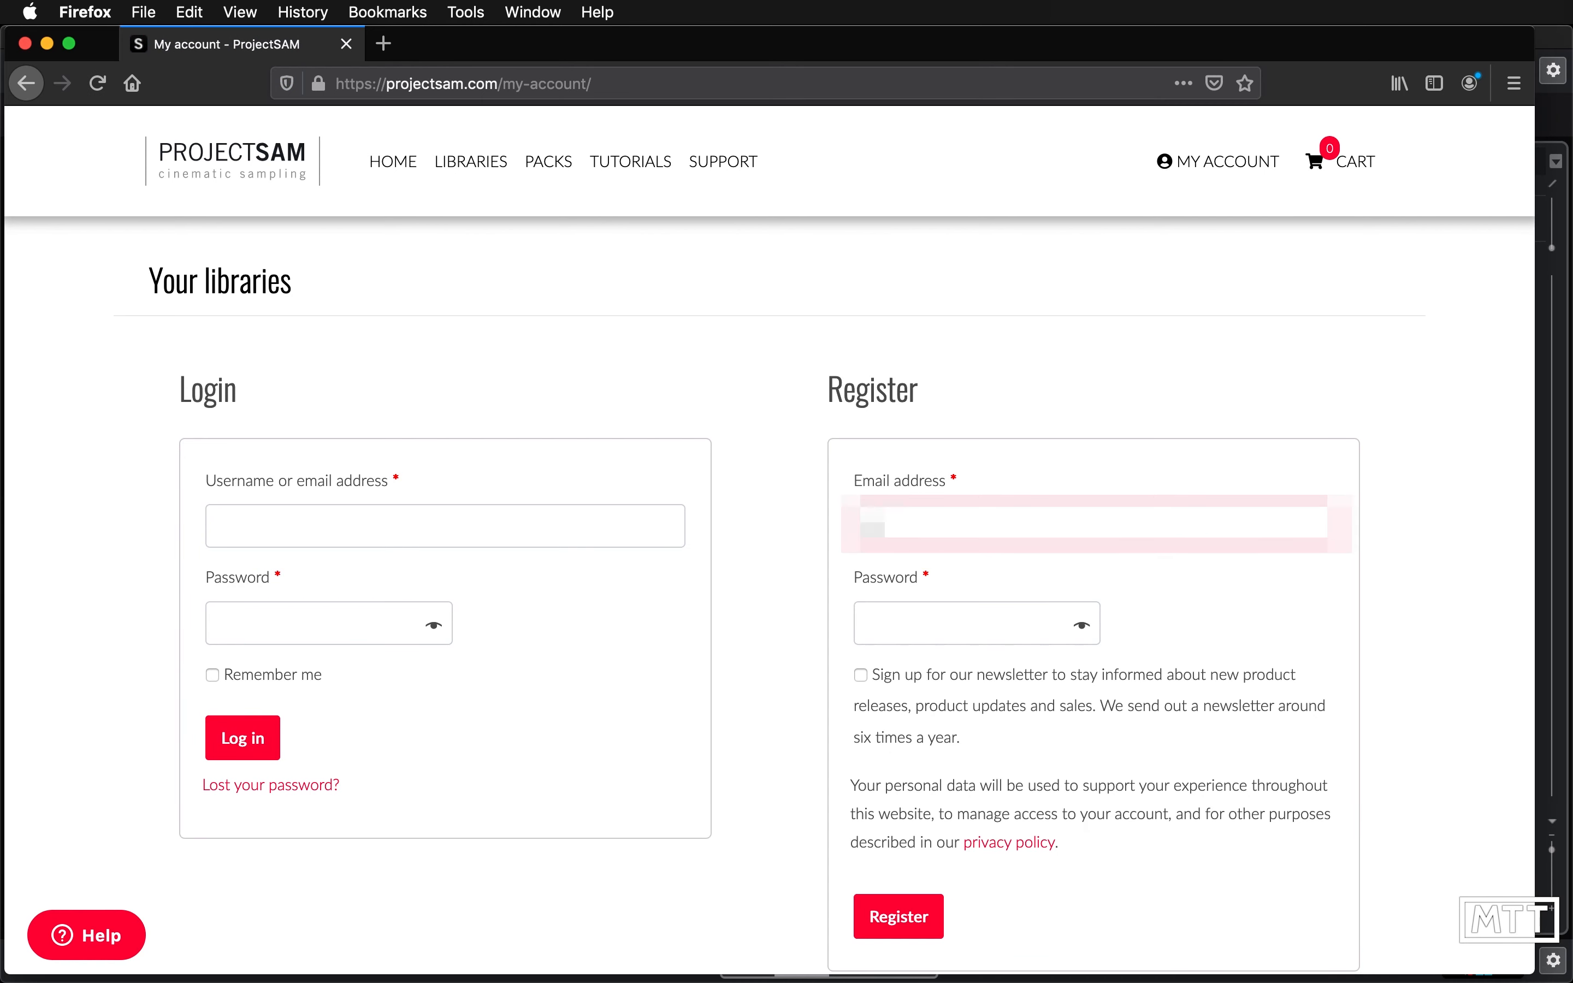
pyautogui.write('[unreadable]')
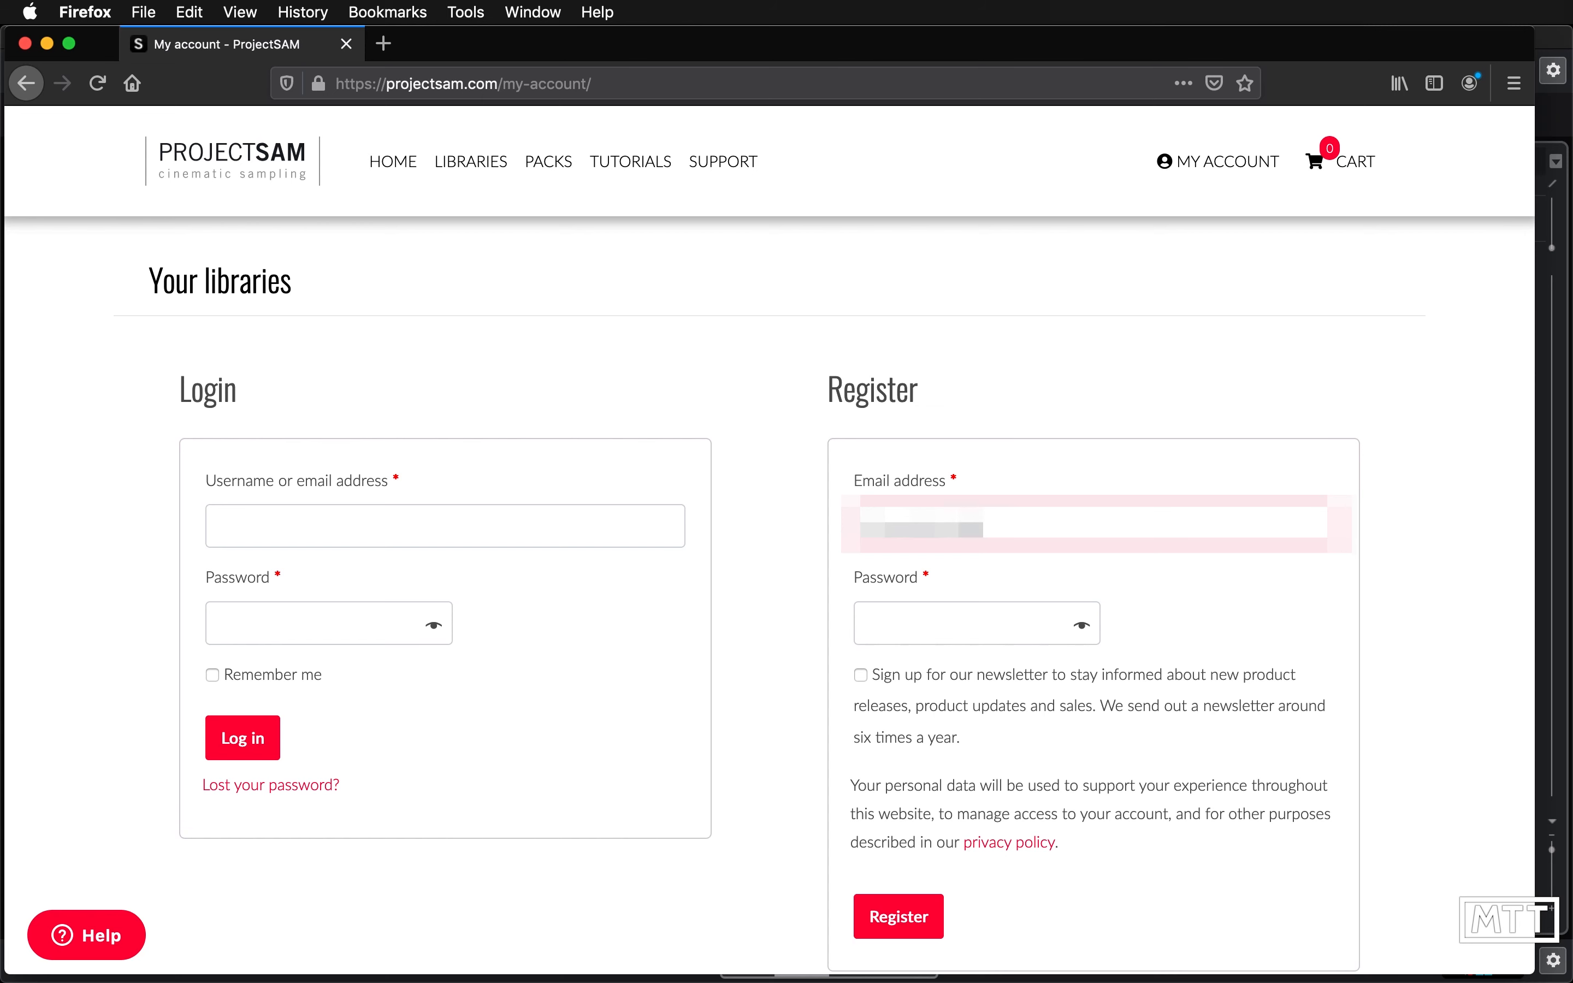
pyautogui.press('Tab')
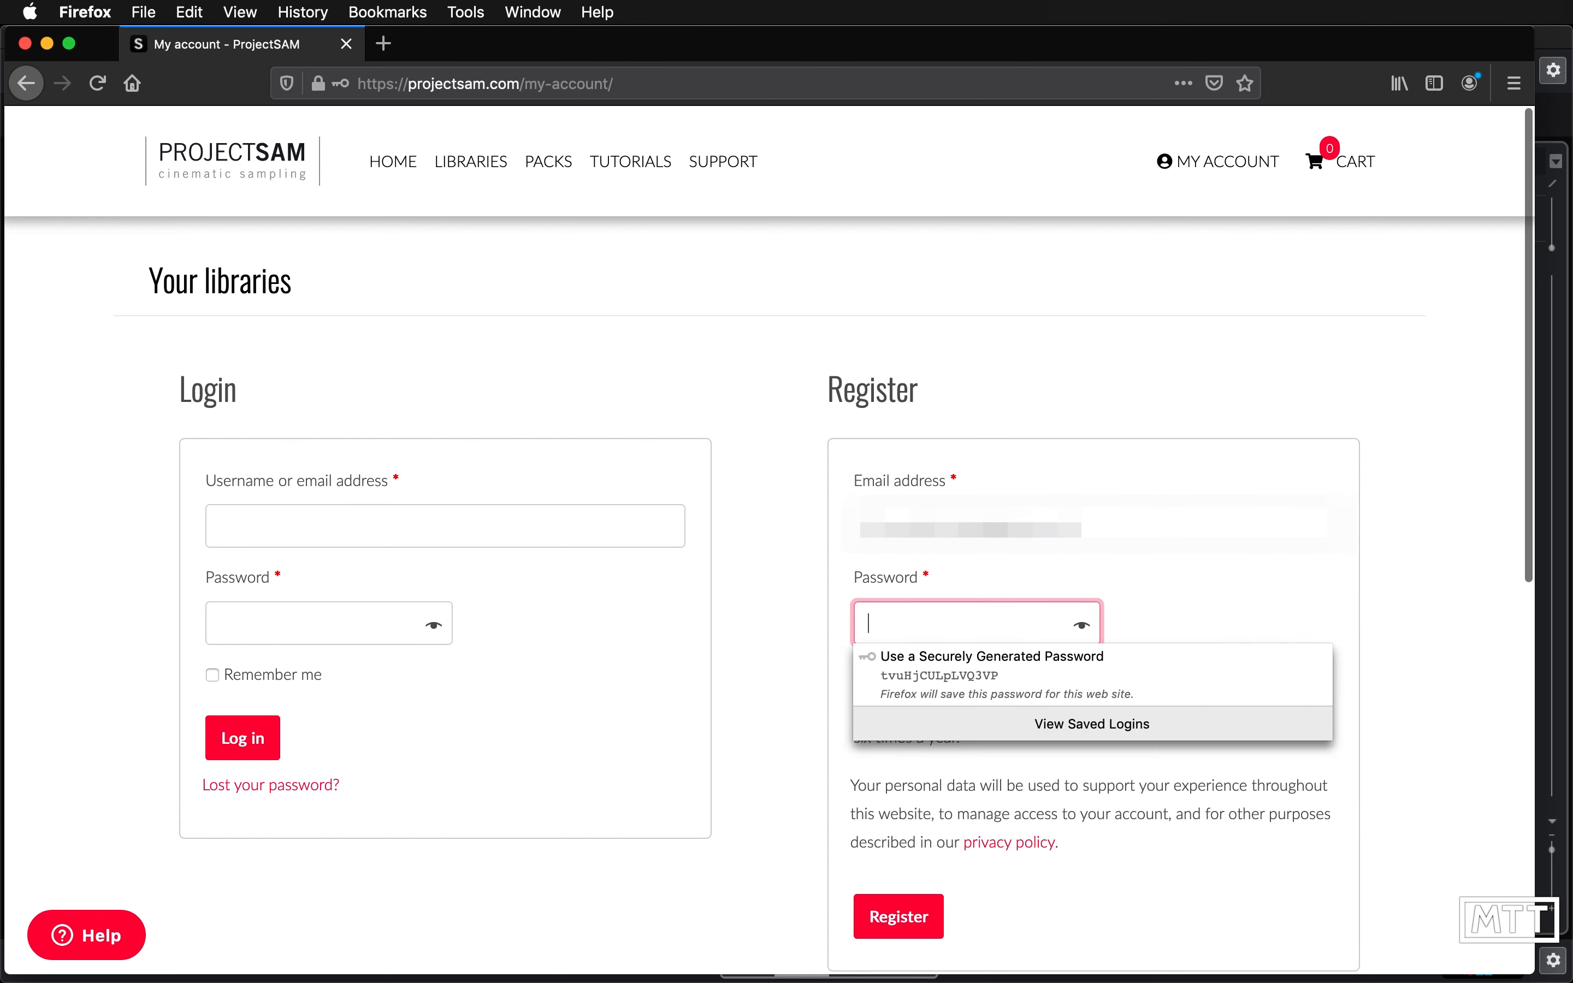
pyautogui.write('[unreadable]')
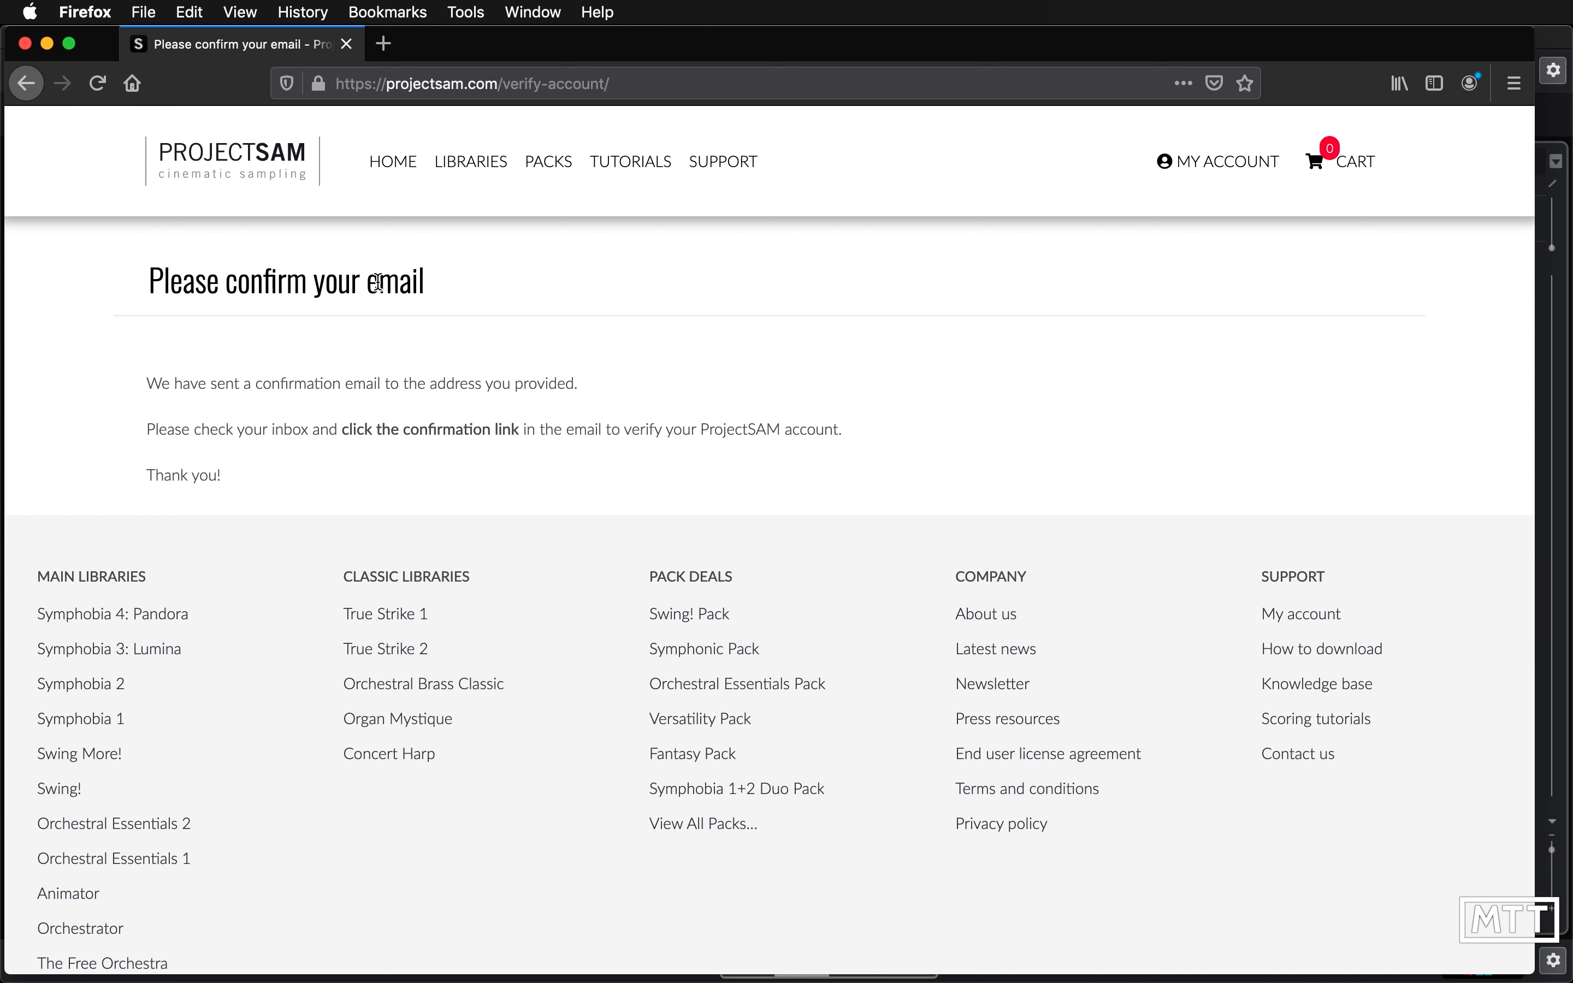
# - Log in to the ProjectSAM account with the username and password
pyautogui.click(1243, 167)
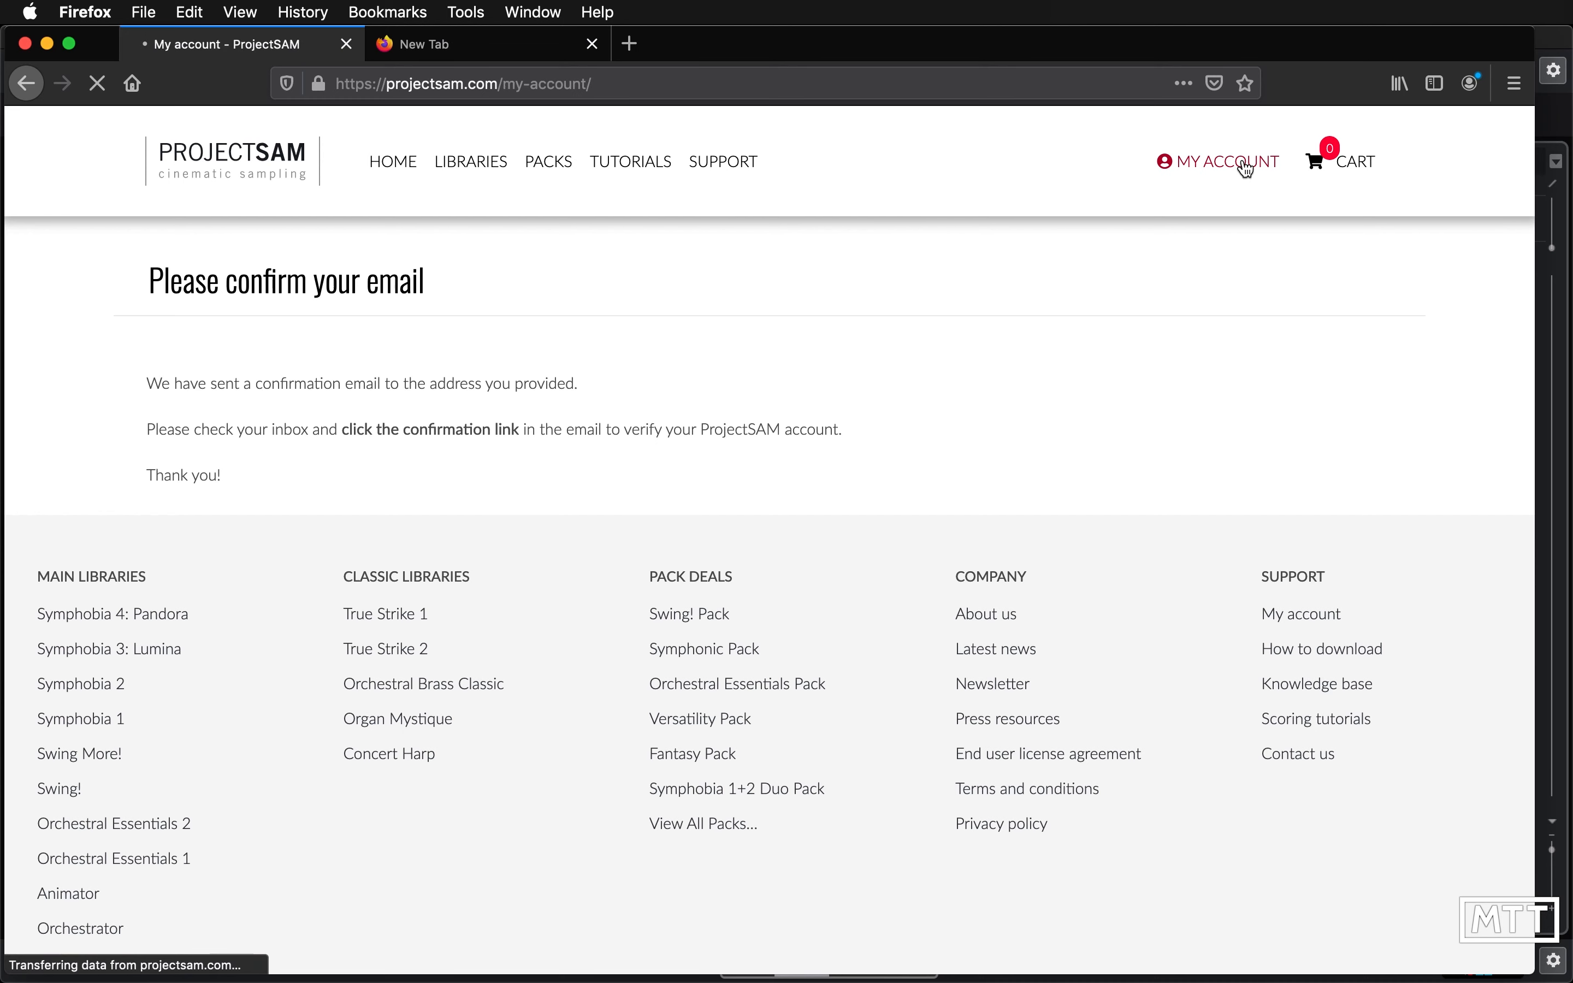
pyautogui.click(503, 530)
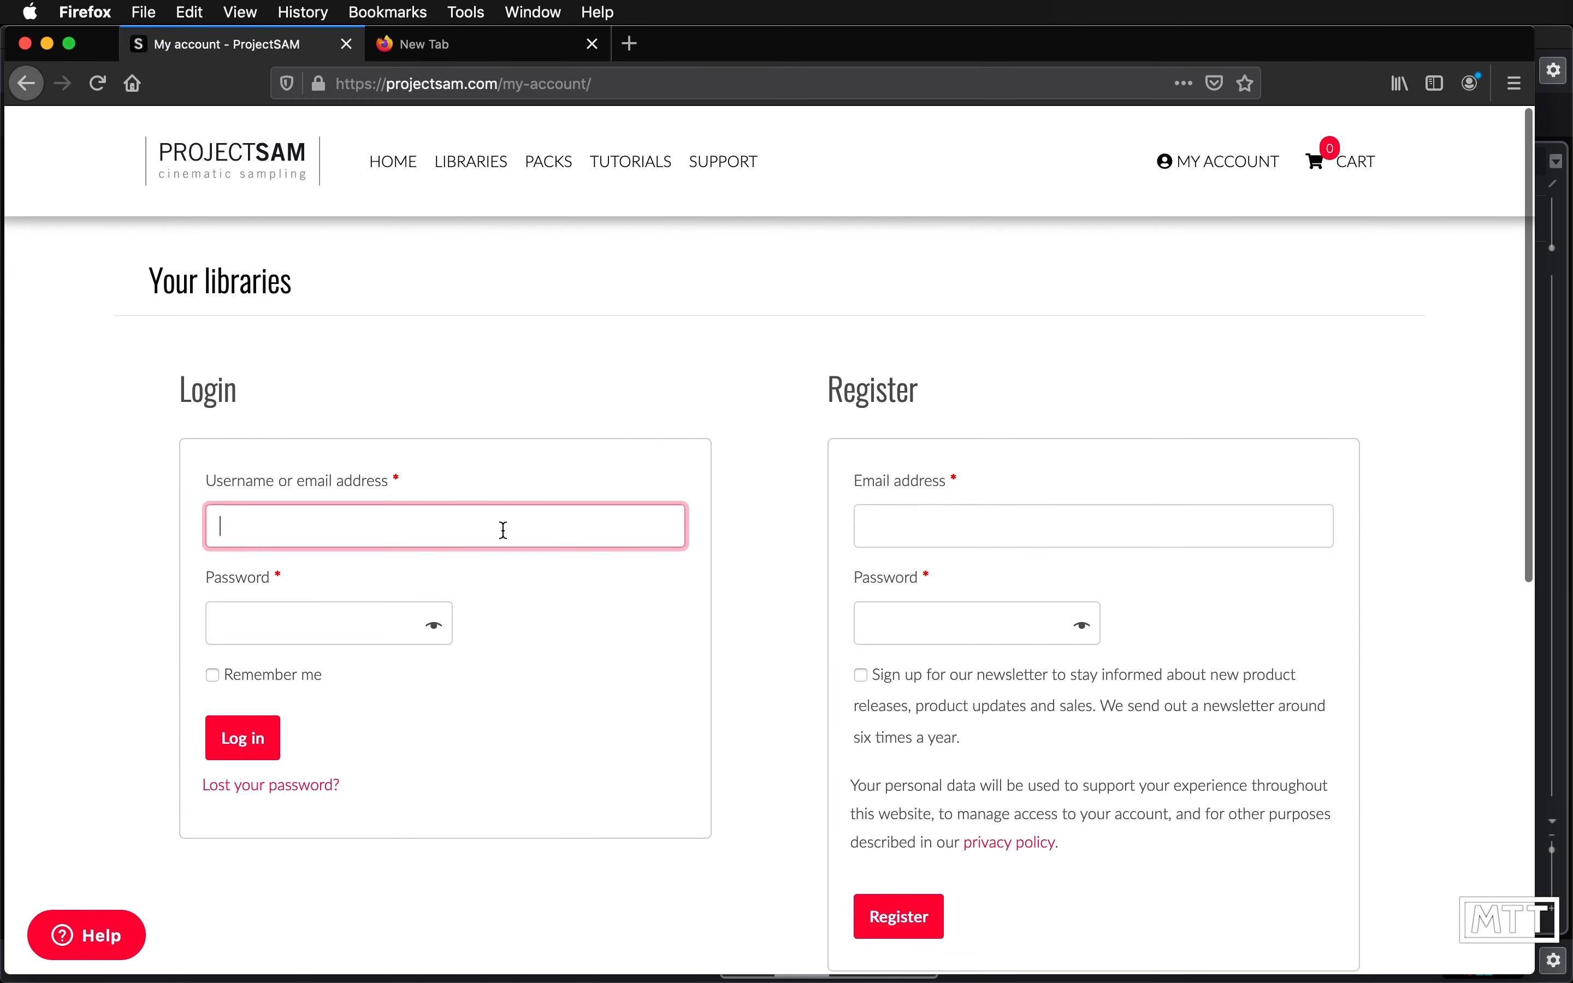
pyautogui.write('...')
pyautogui.press('Tab')
pyautogui.write('•')
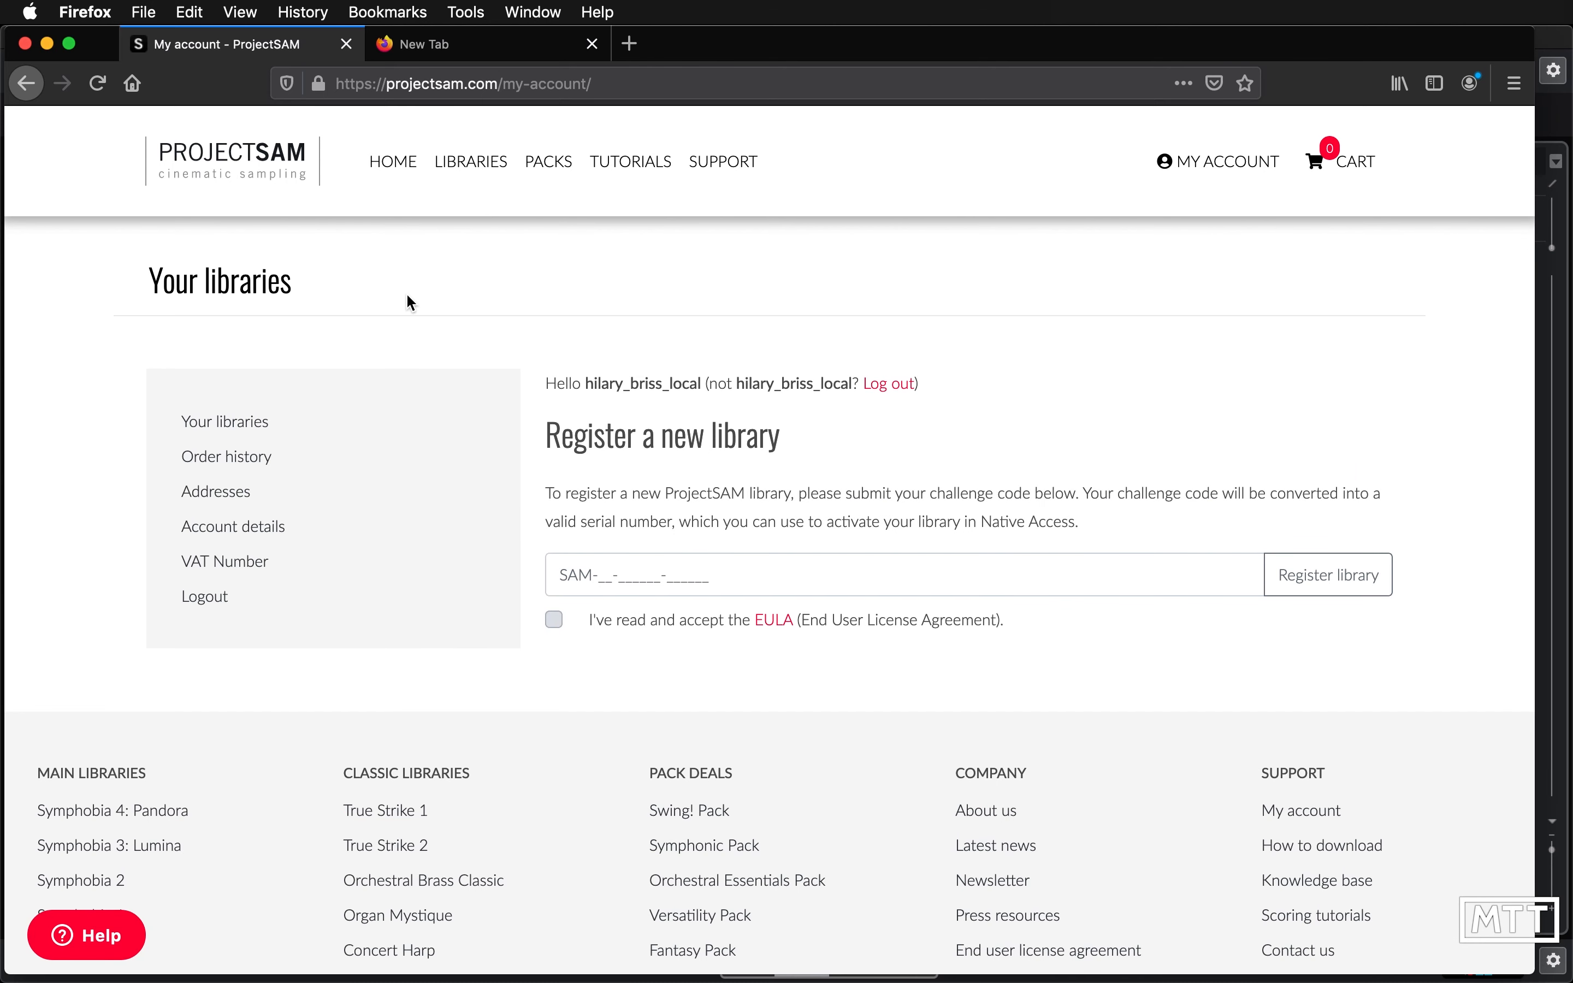
# - Return to The Free Orchestra page and get the library, accepting the end user license agreement
pyautogui.rightClick(35, 93)
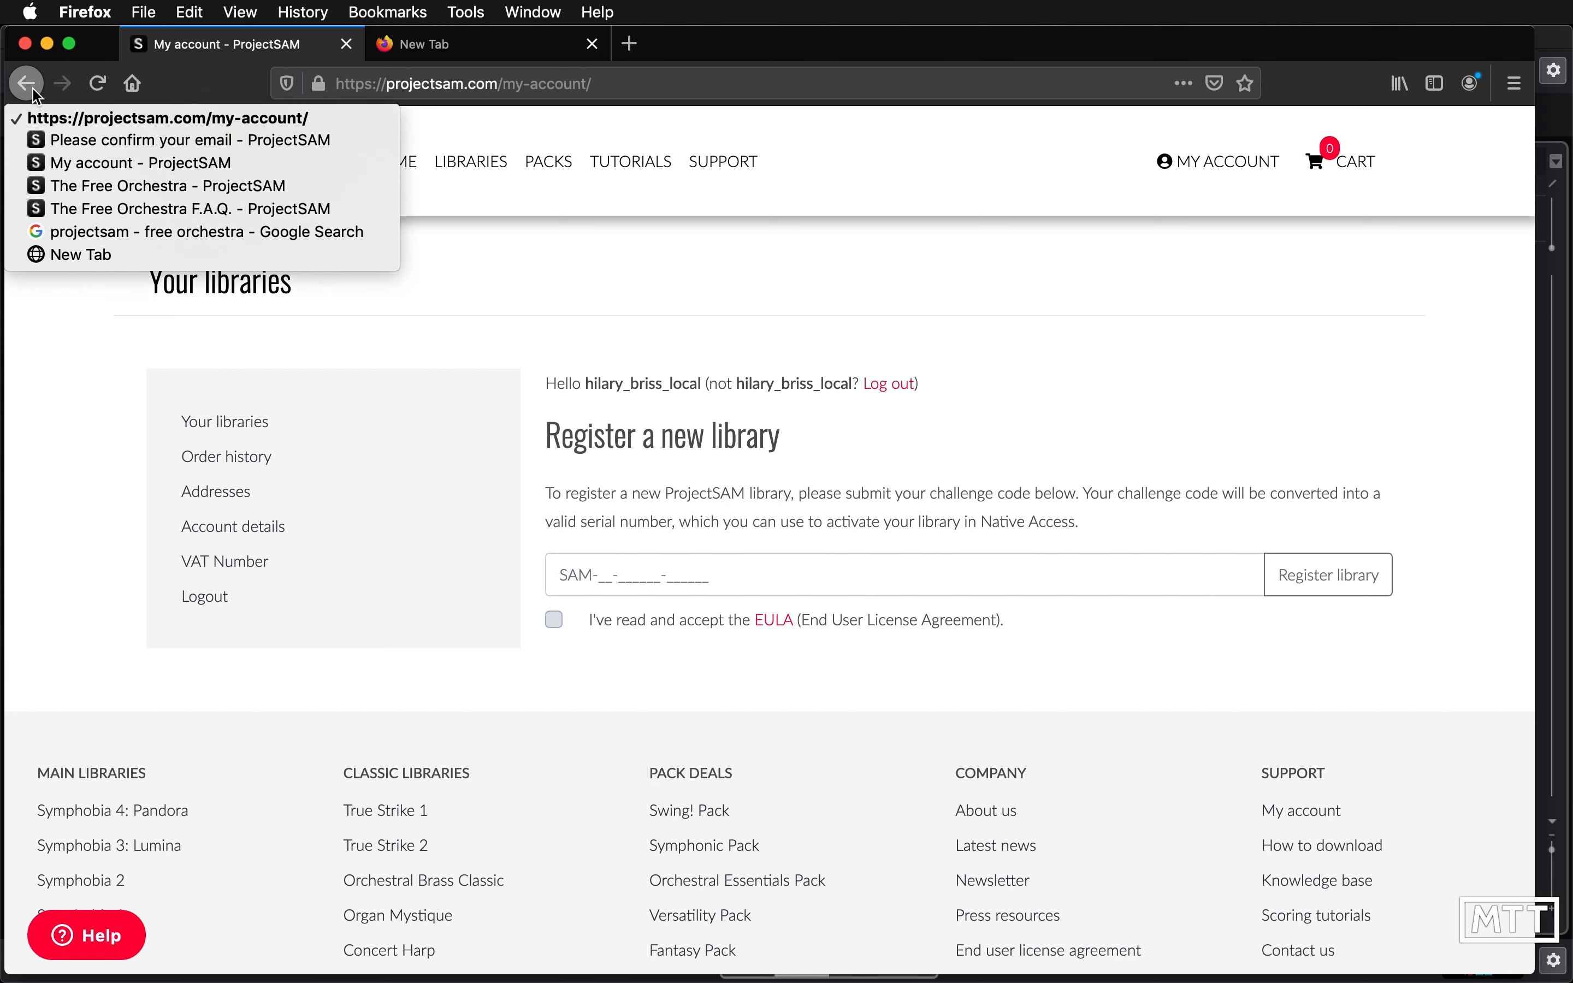
pyautogui.click(129, 188)
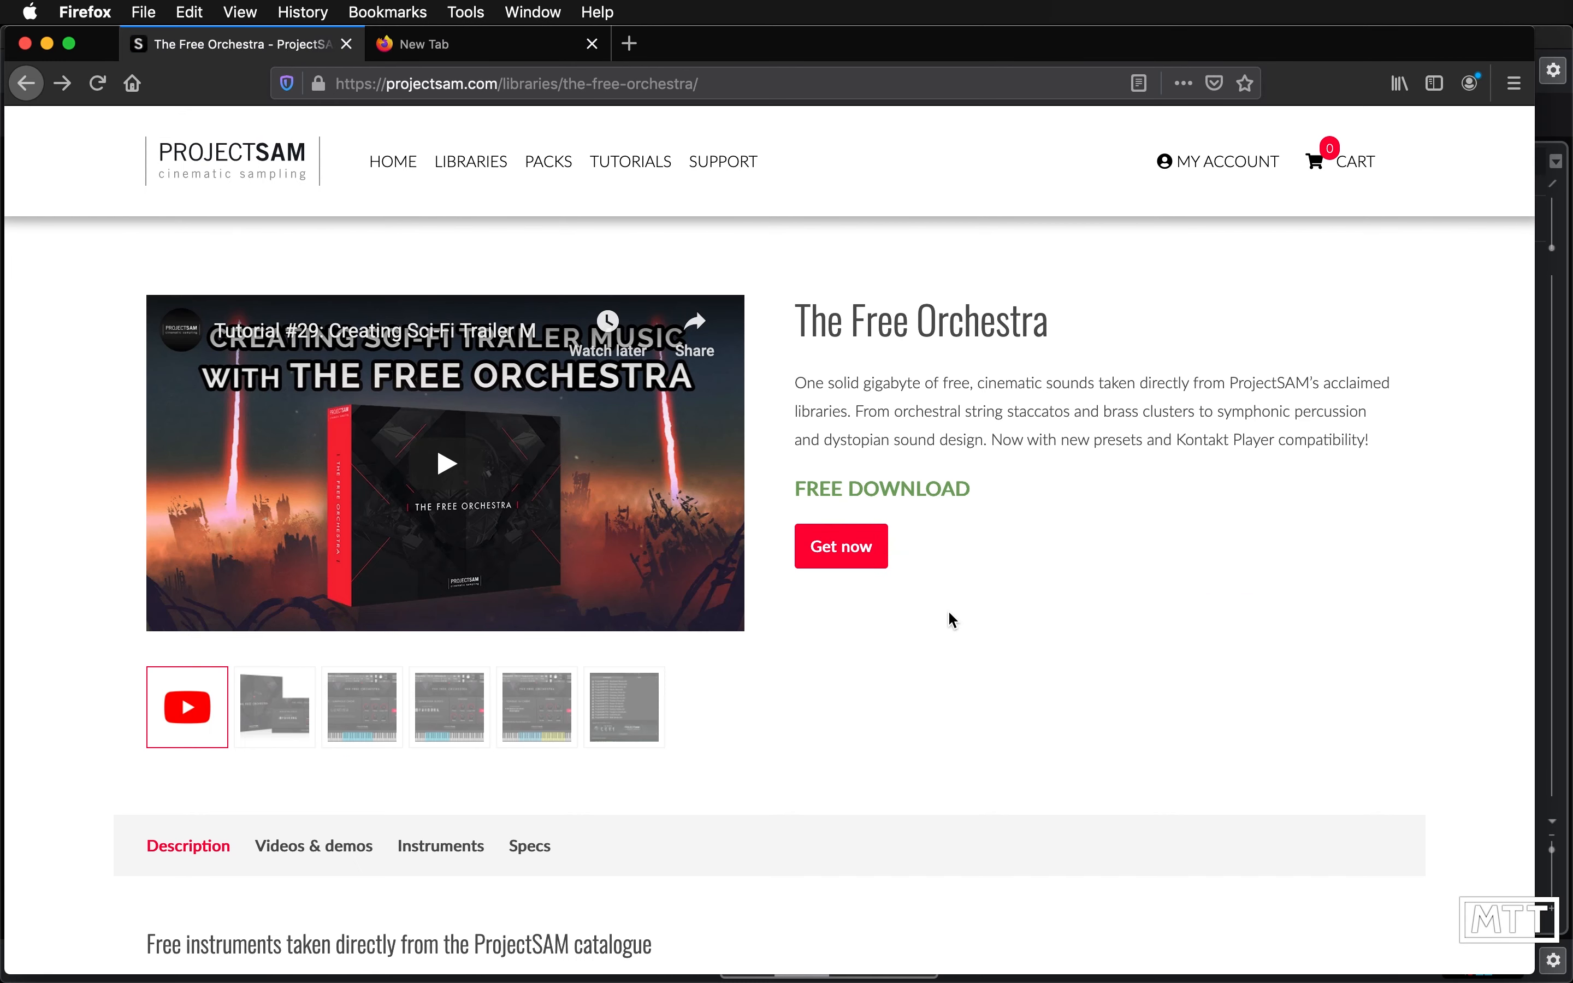
pyautogui.click(838, 555)
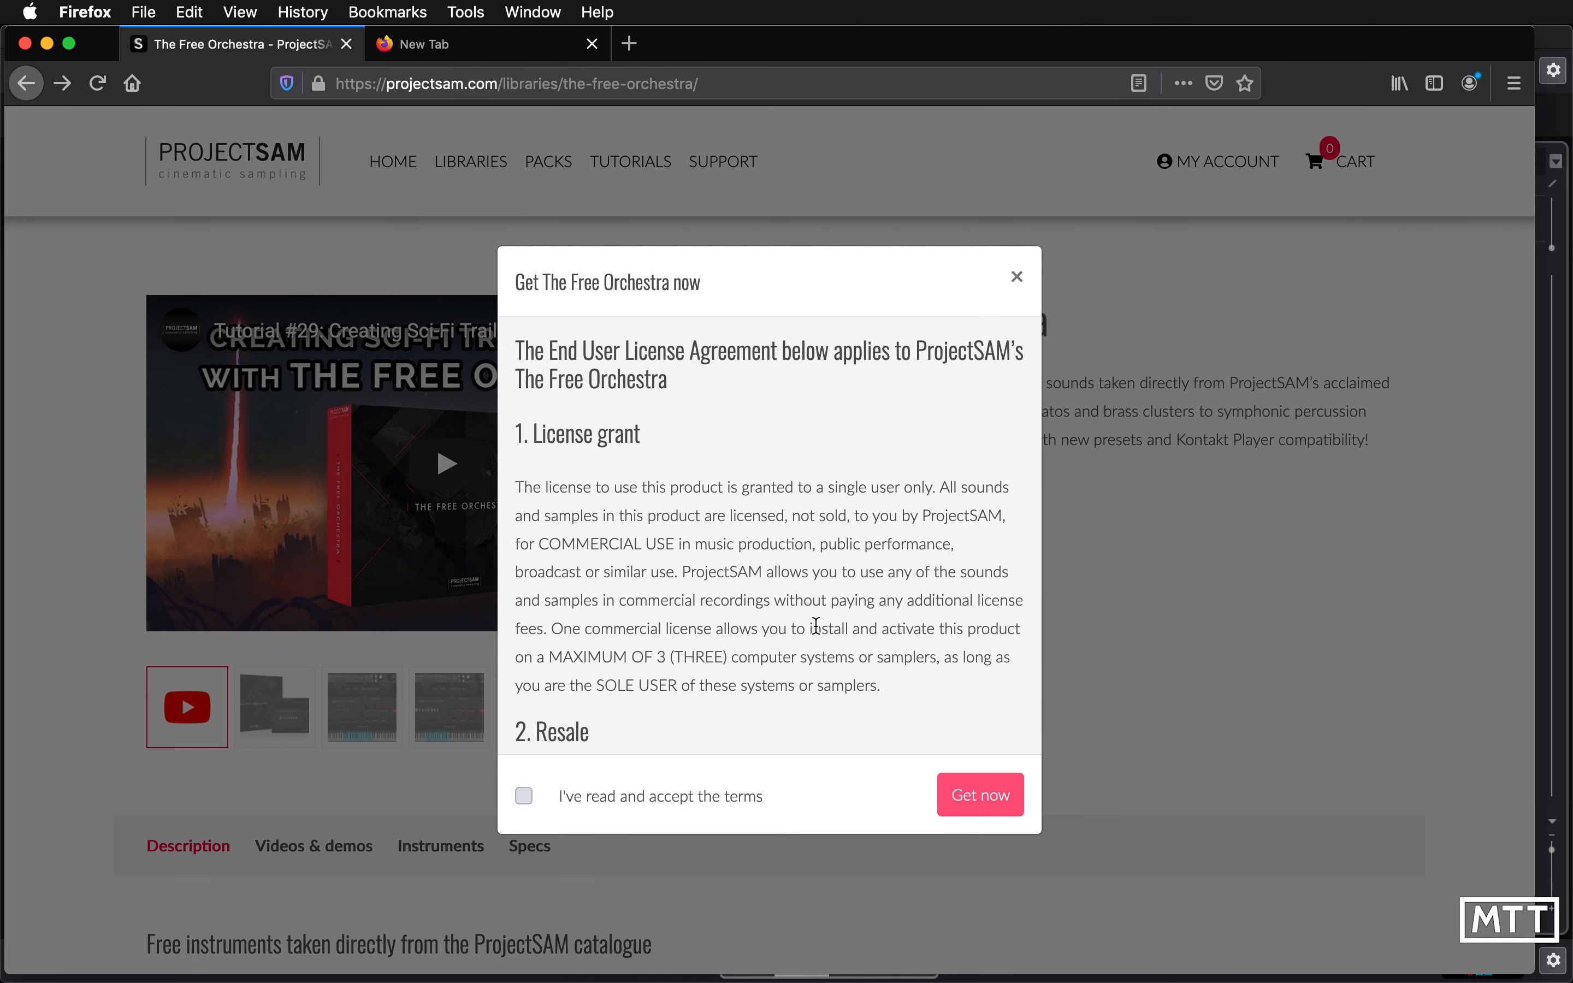
pyautogui.click(629, 802)
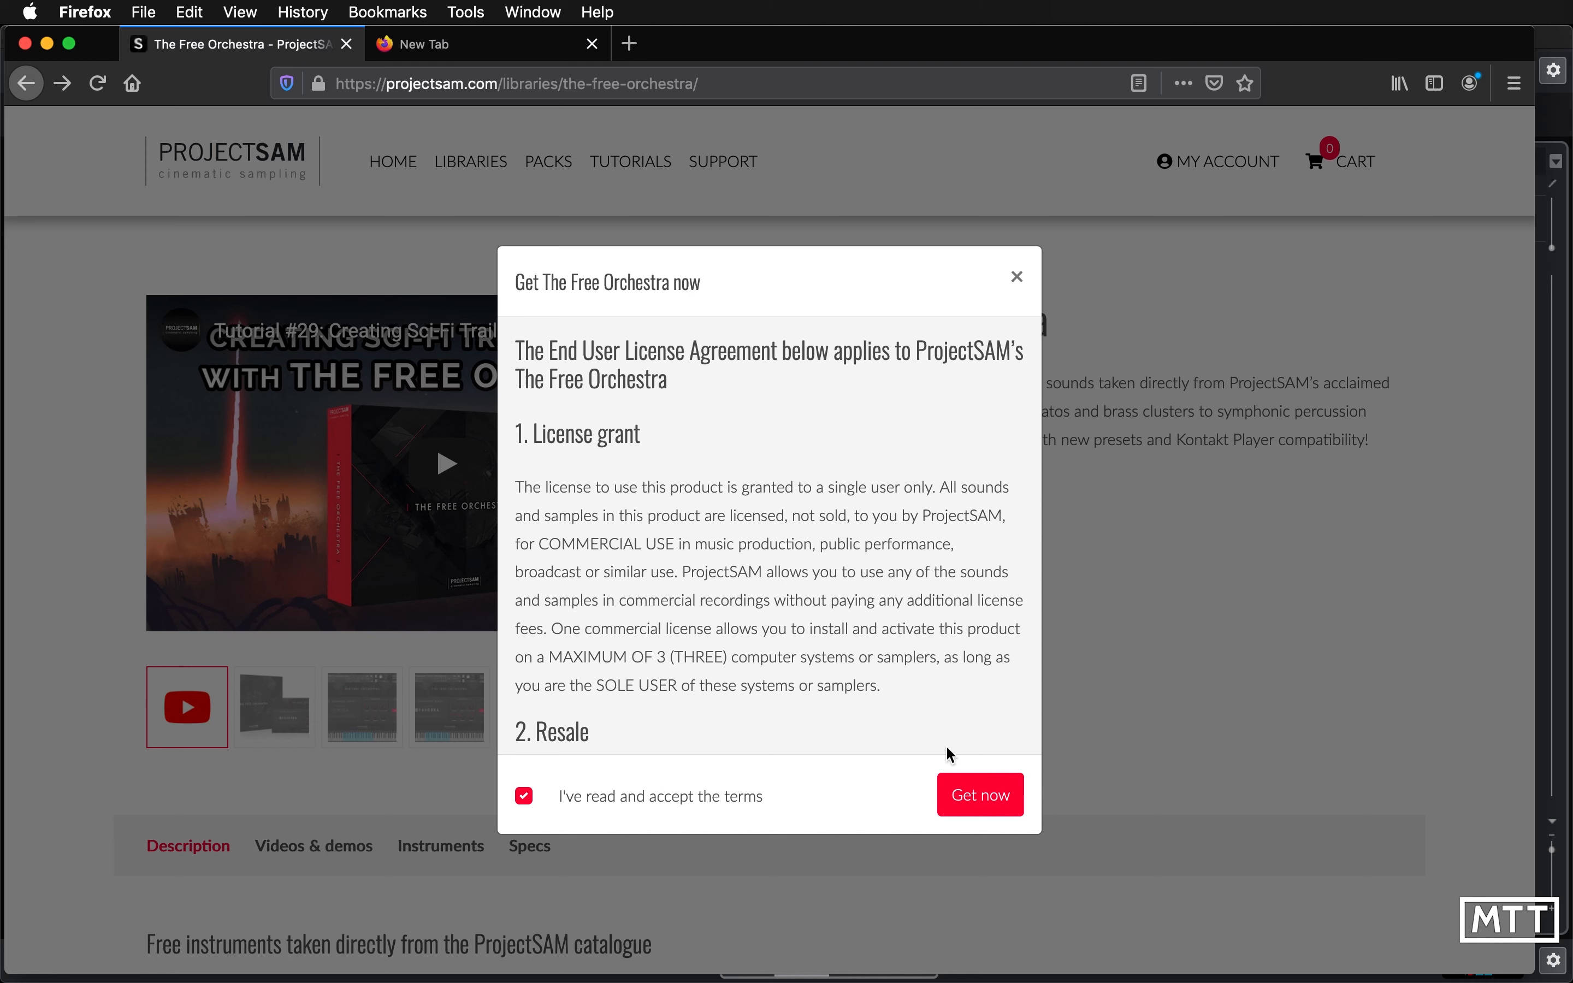
pyautogui.click(991, 795)
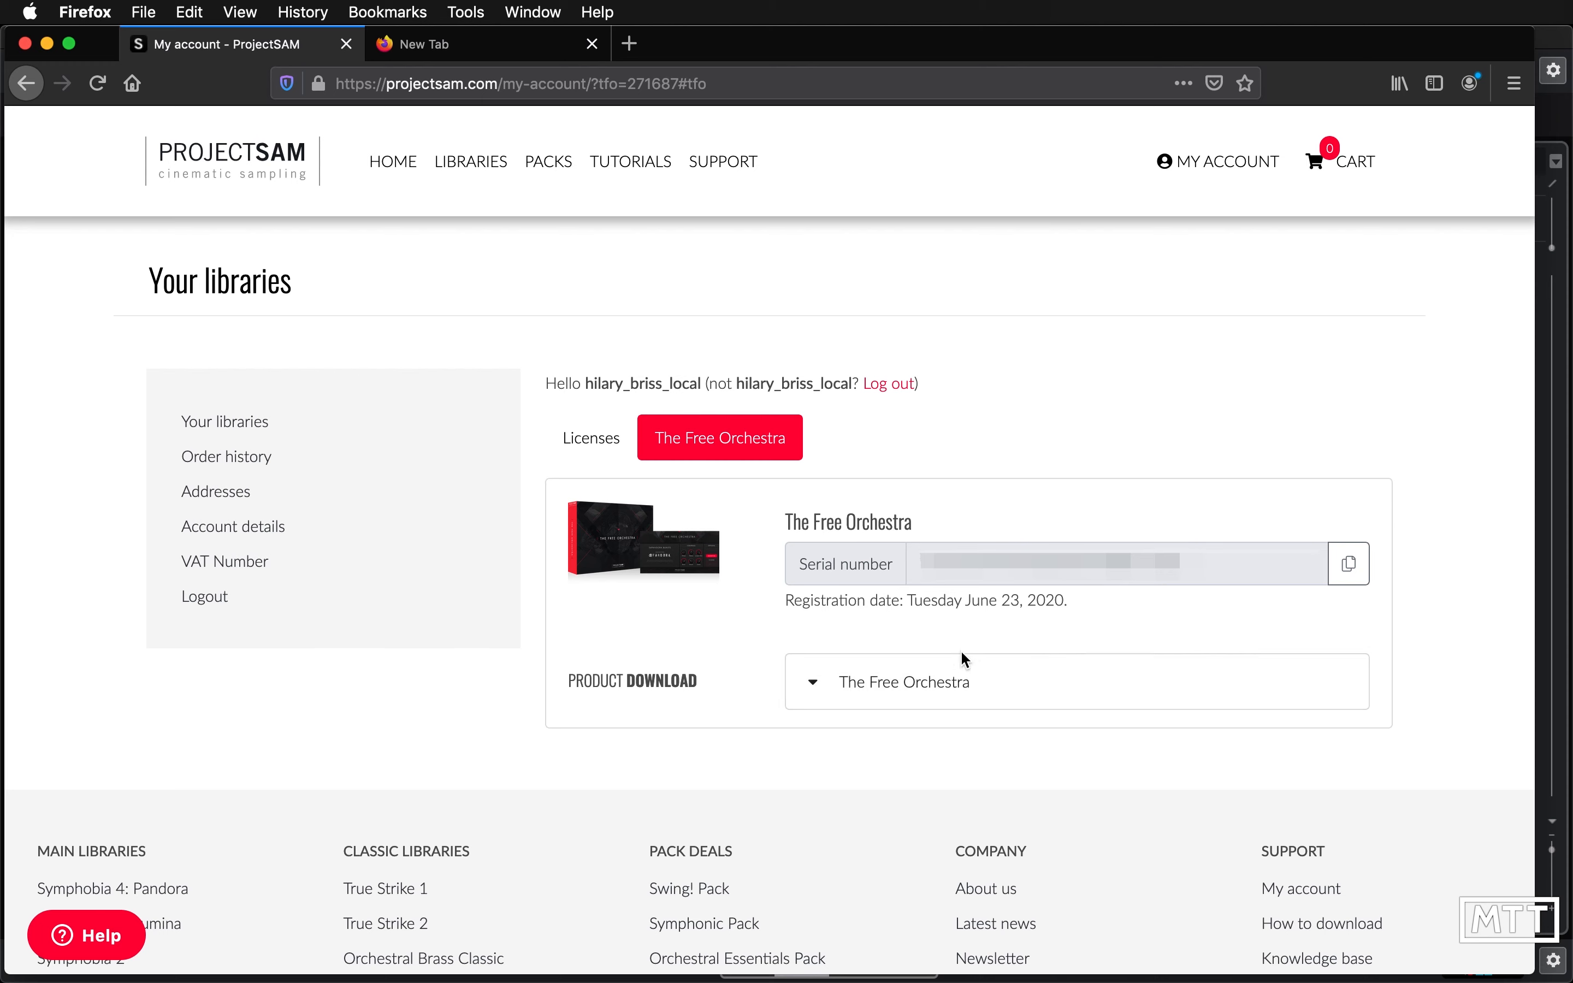
# - Download The Free Orchestra ZIP file through the browser and save it to disk
pyautogui.click(859, 692)
pyautogui.scroll(-2, 1276, 722)
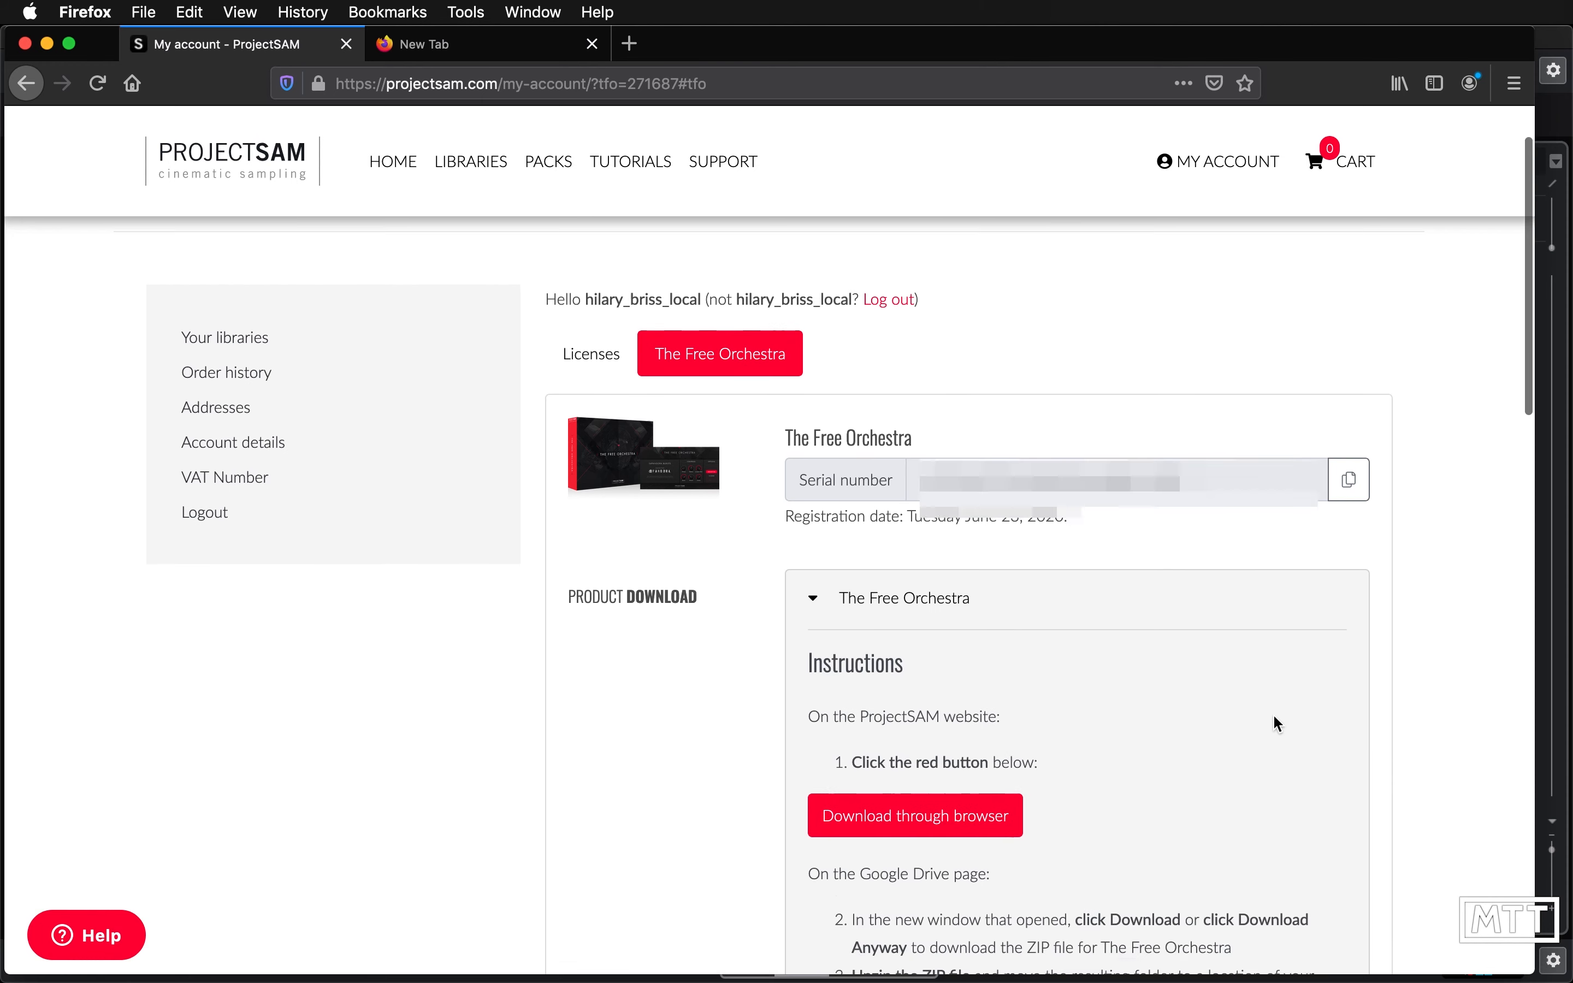
pyautogui.scroll(-4, 1273, 713)
pyautogui.click(917, 558)
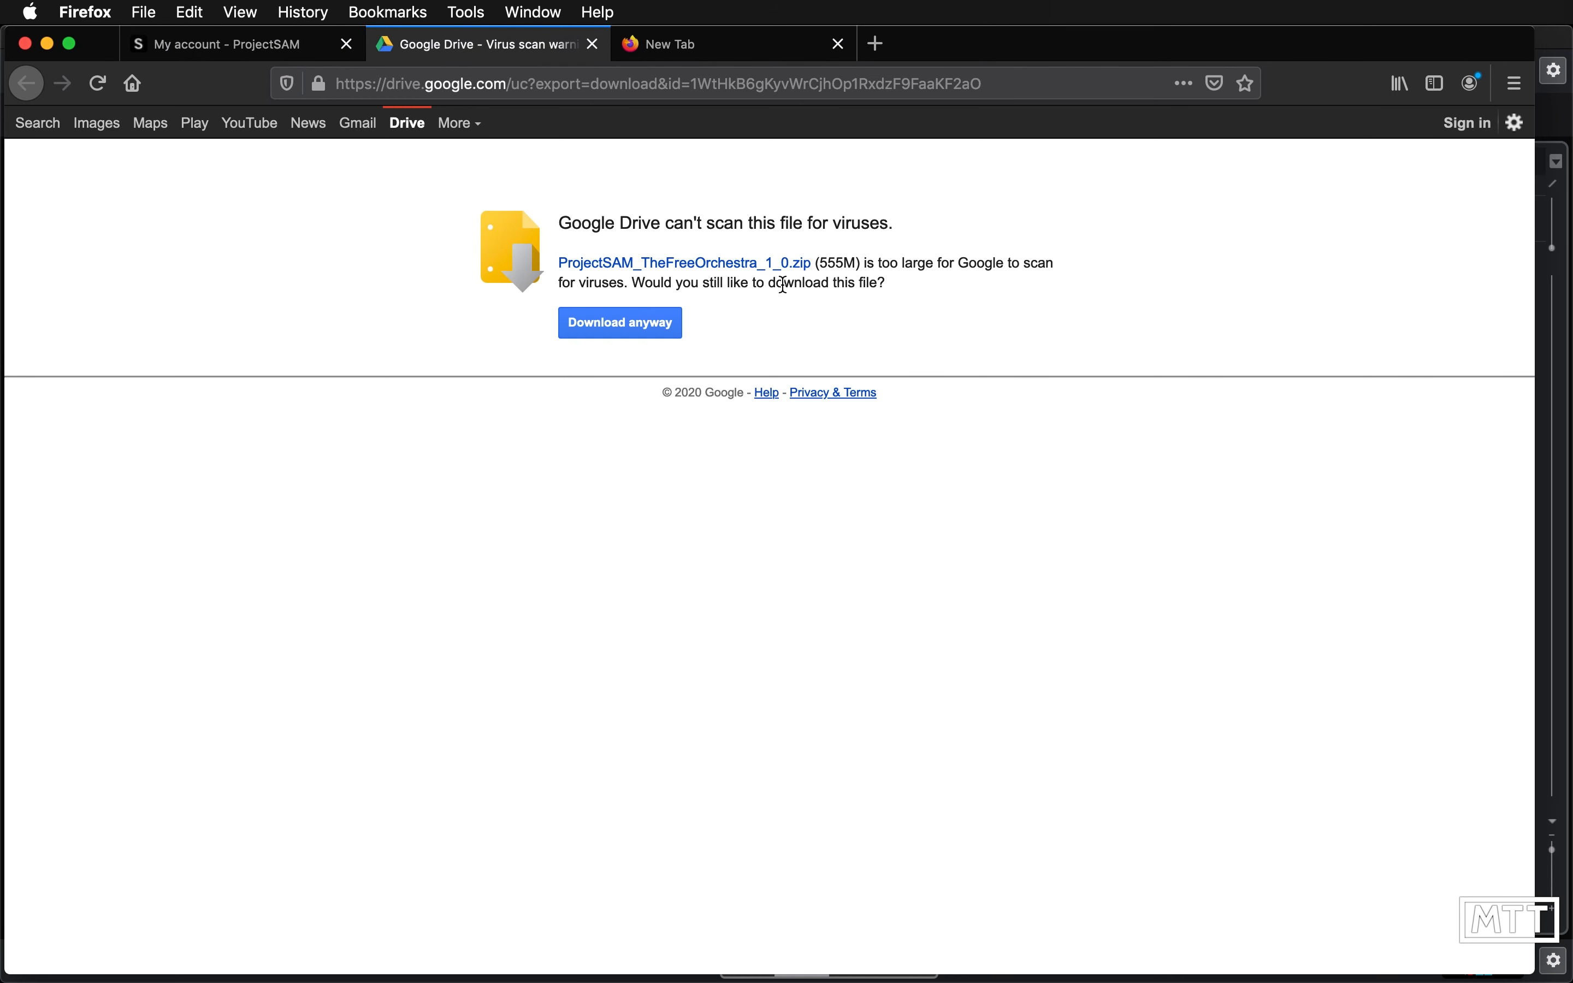
pyautogui.click(638, 332)
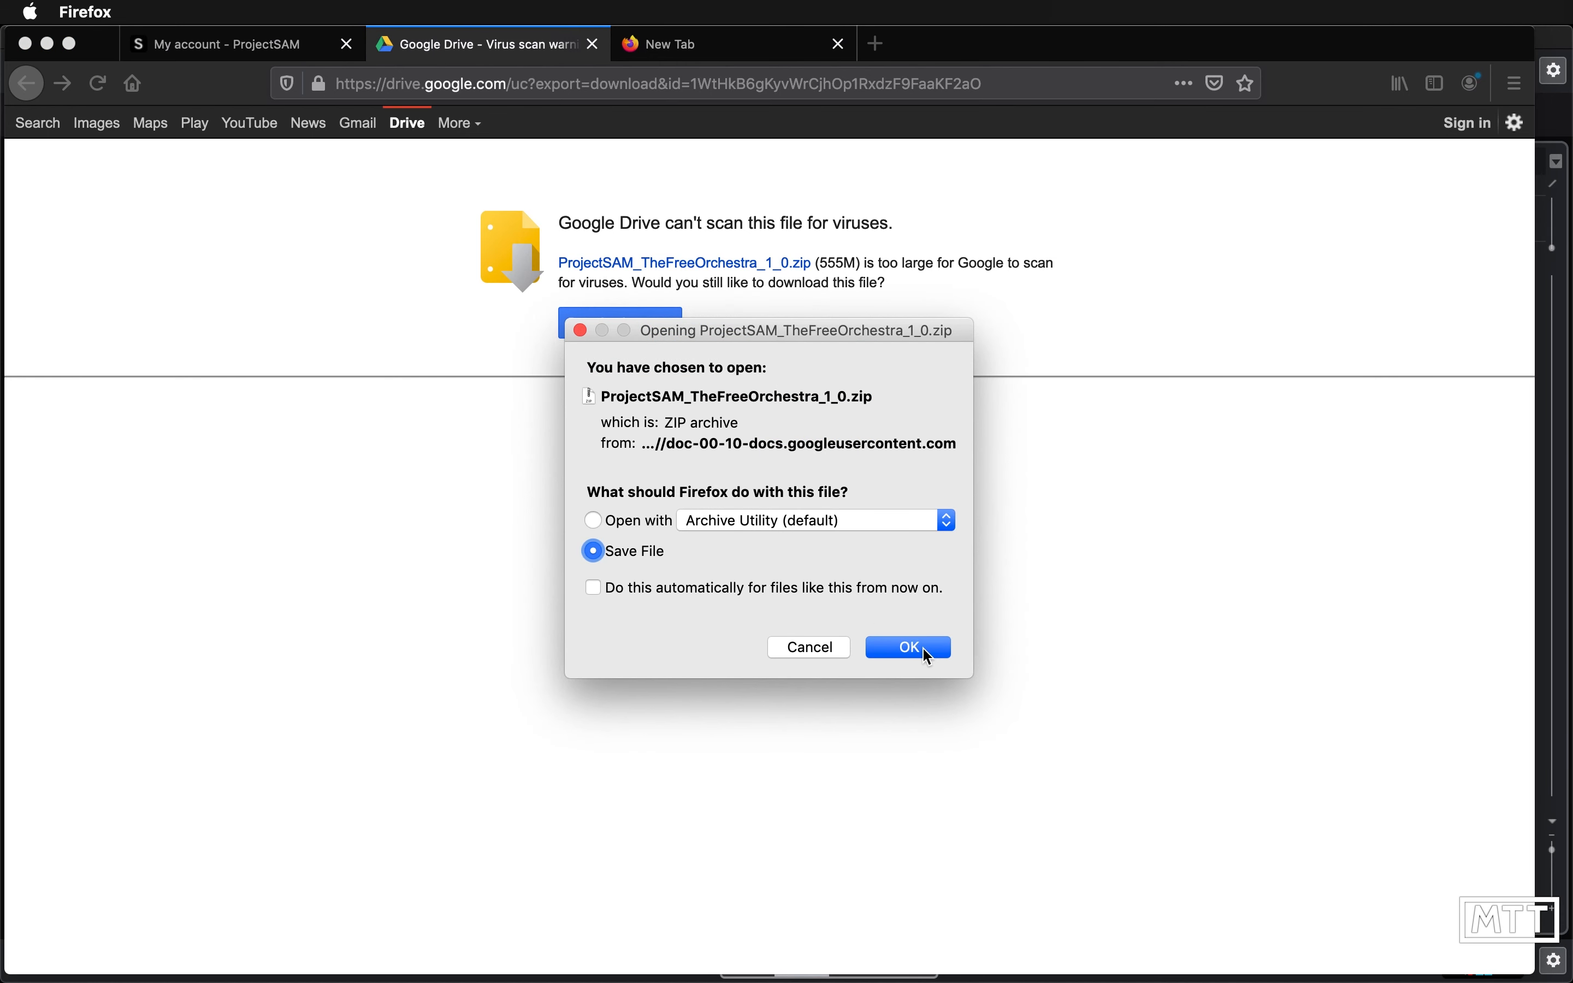
pyautogui.click(910, 646)
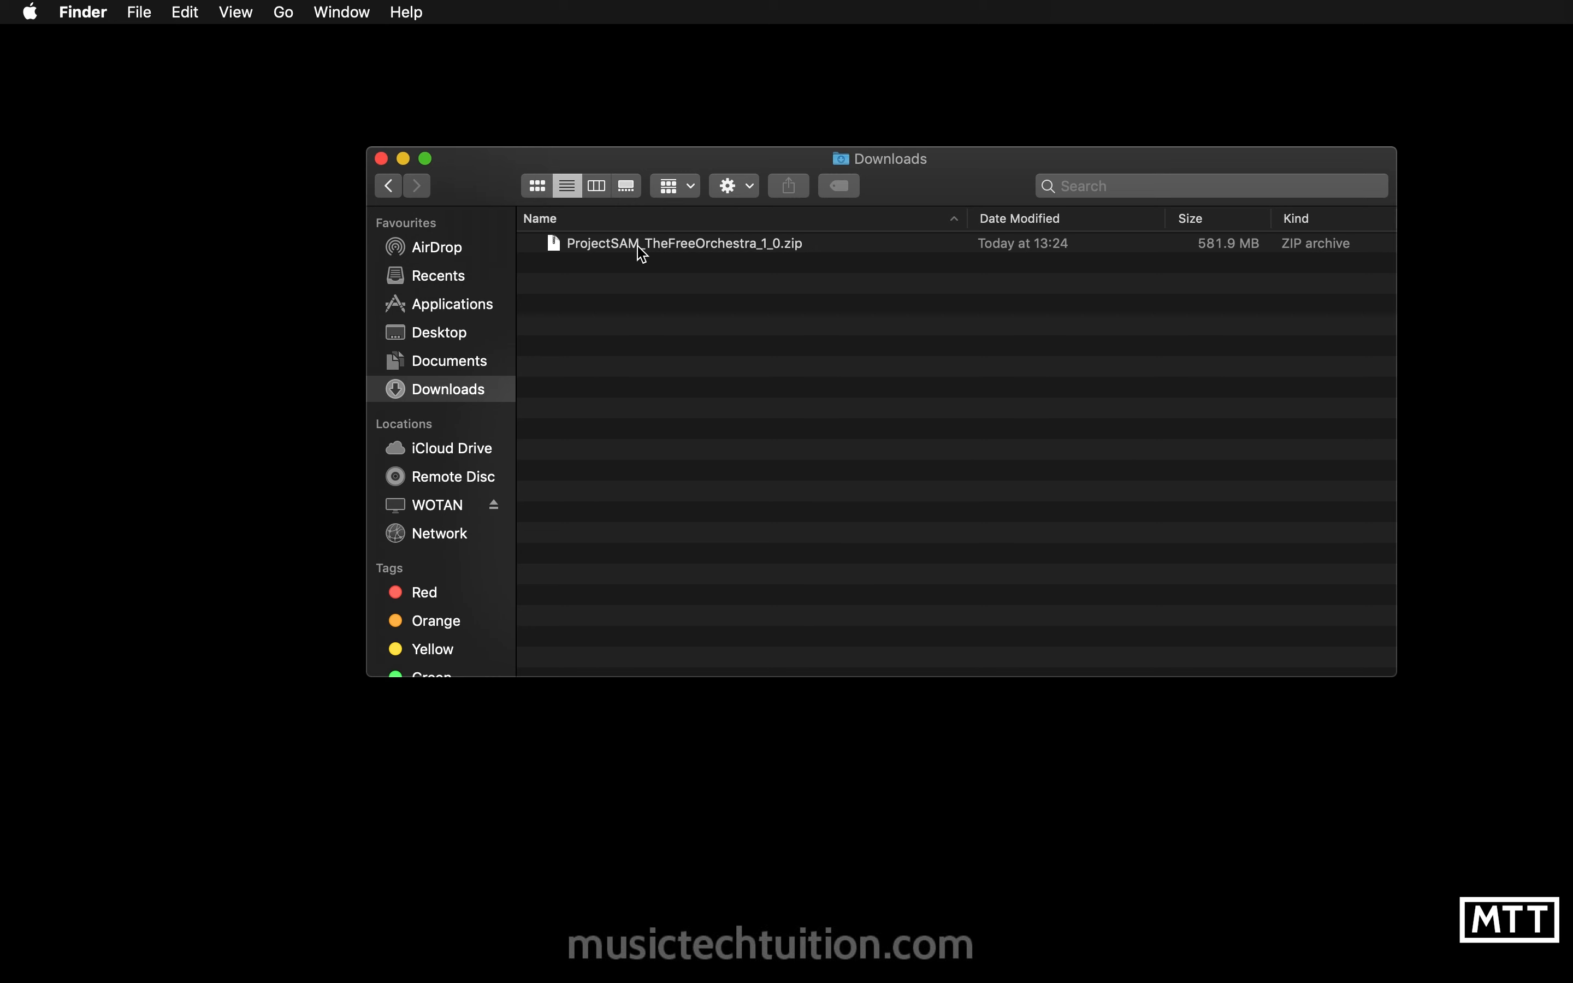
# - Unzip ProjectSAM_TheFreeOrchestra_1_0.zip in Downloads and expand the extracted ProjectSAM The Free Orchestra folder
pyautogui.click(642, 254)
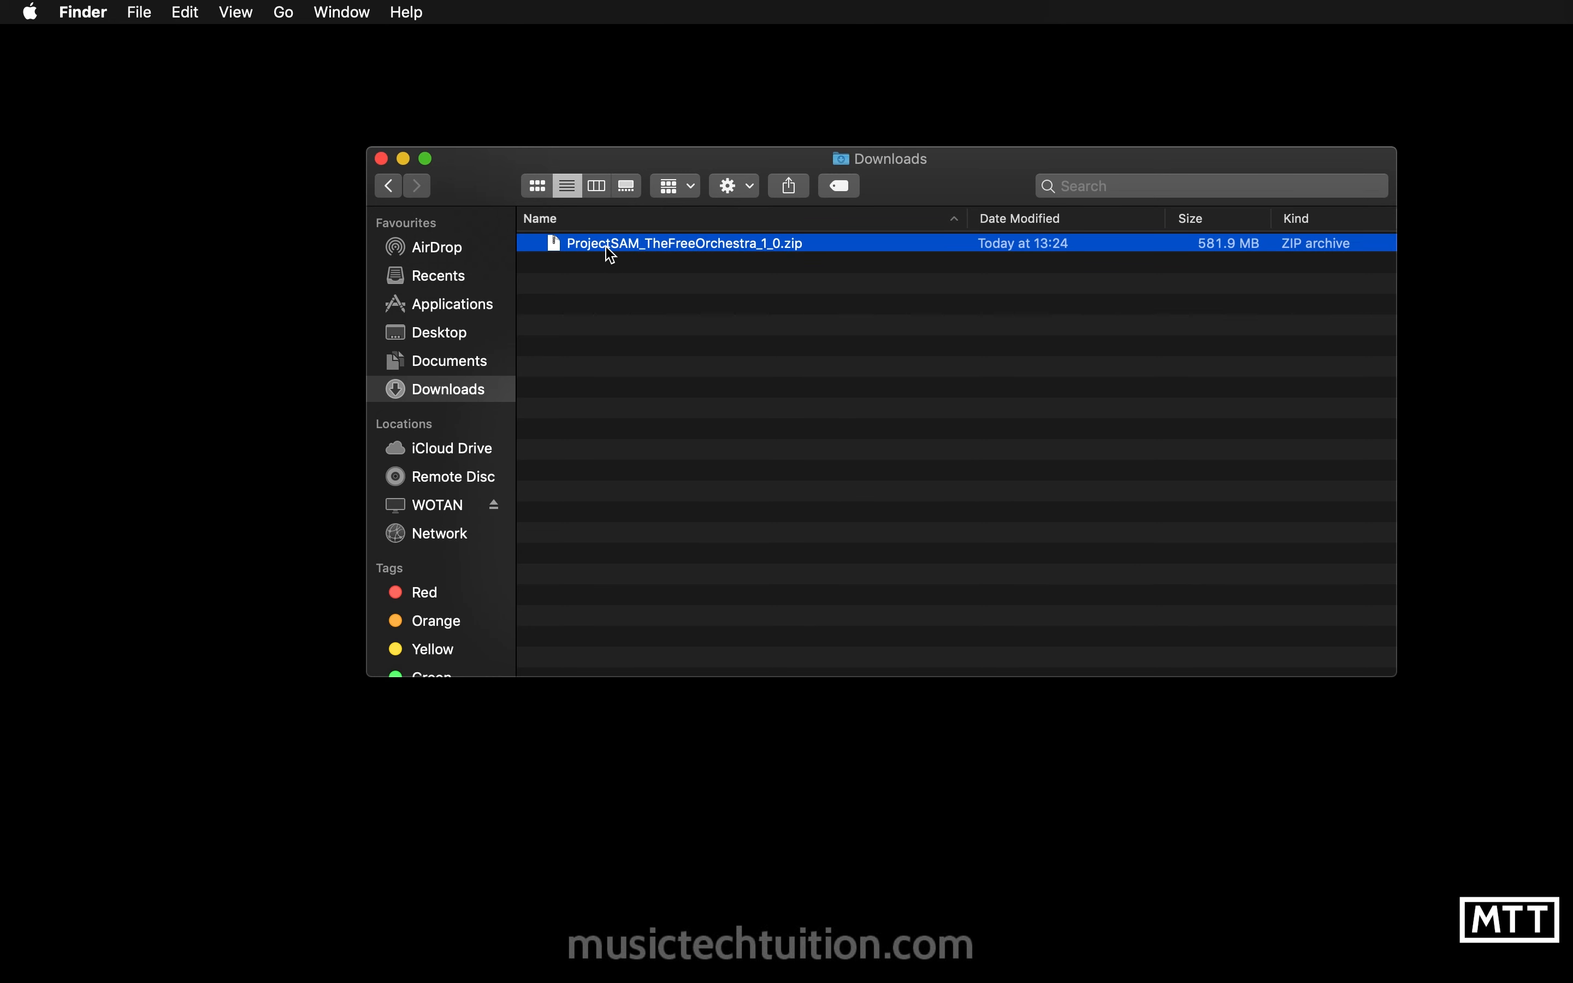
pyautogui.doubleClick(611, 253)
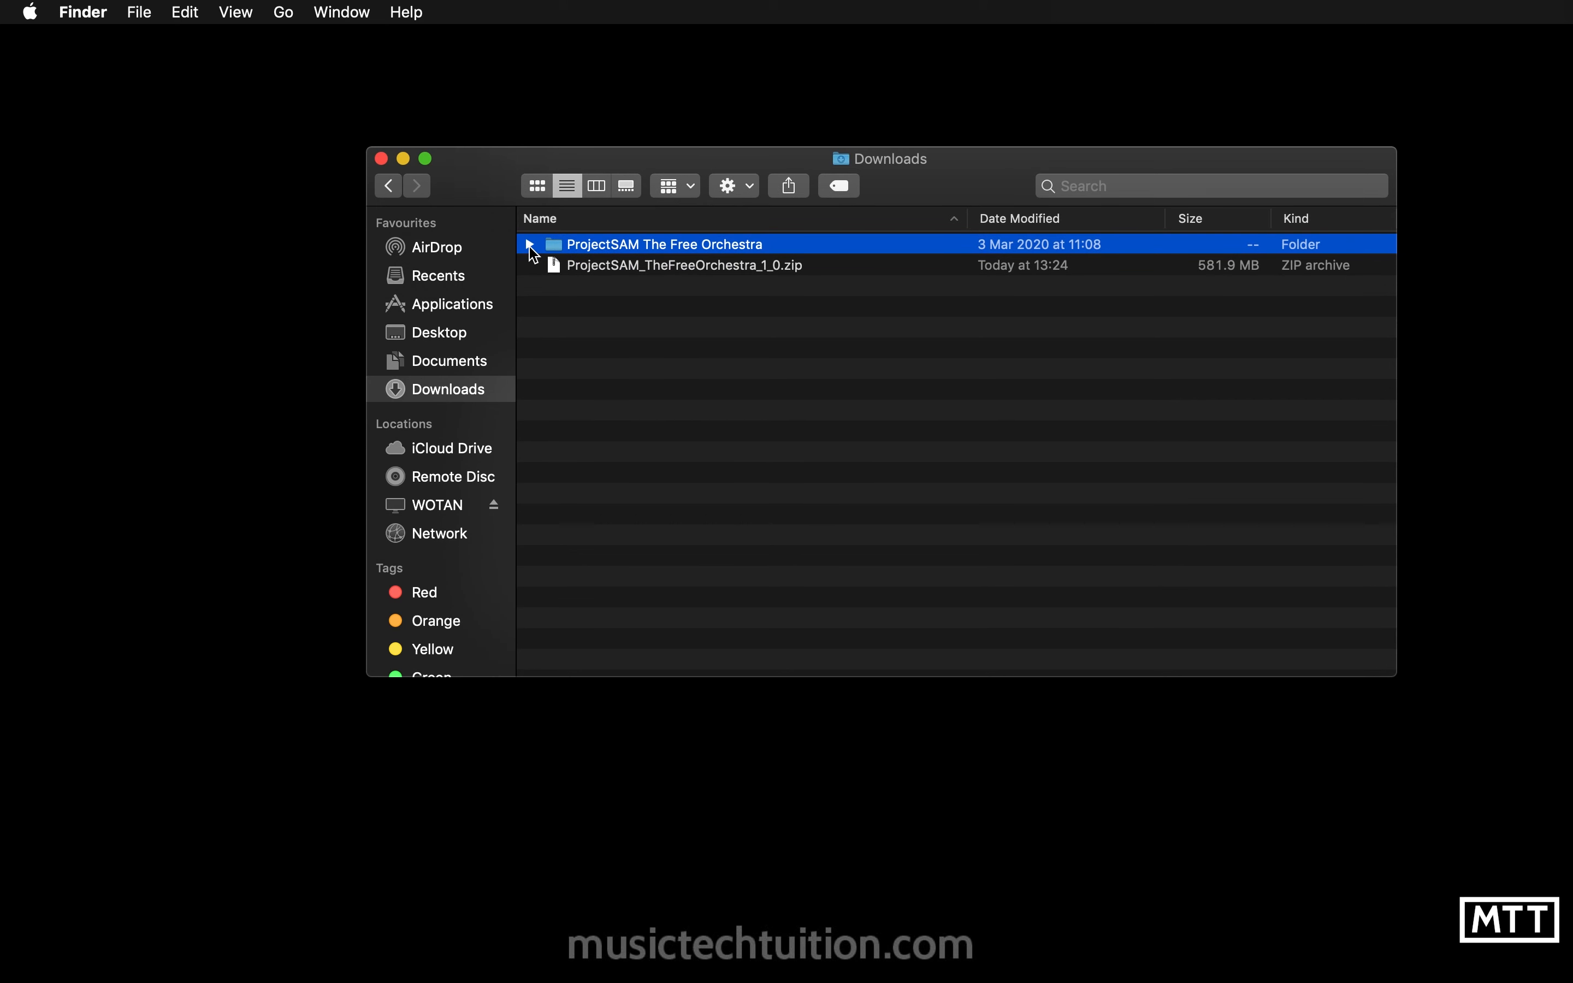
pyautogui.click(529, 246)
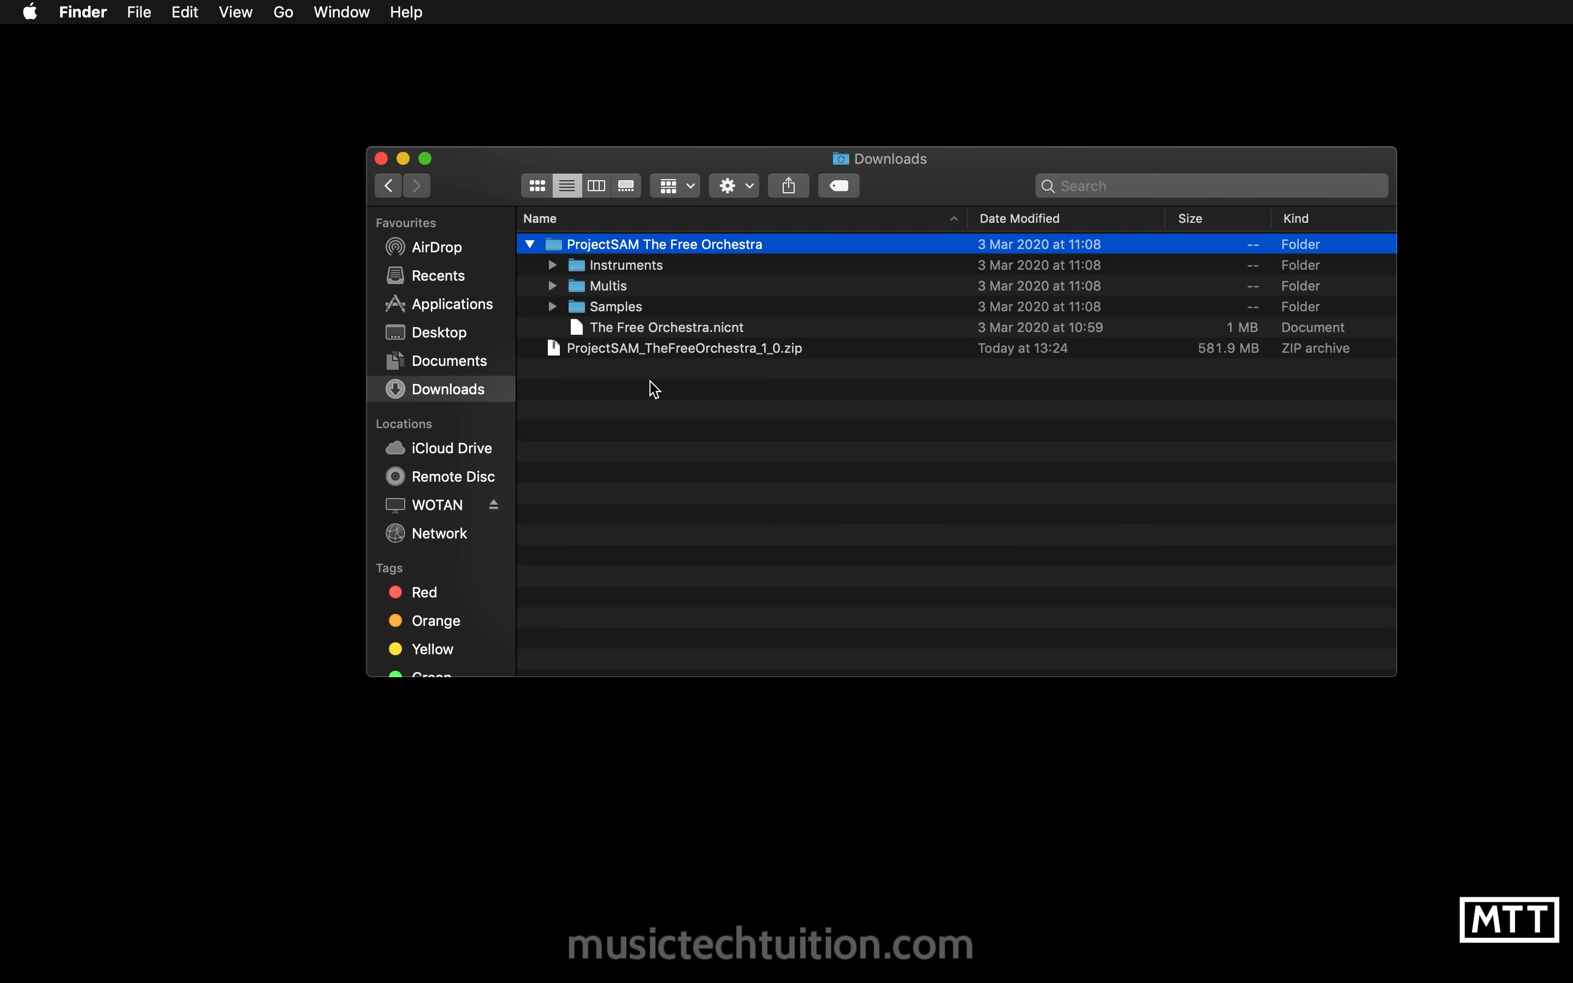
# - Create a new folder named Libraries inside Documents
pyautogui.click(455, 363)
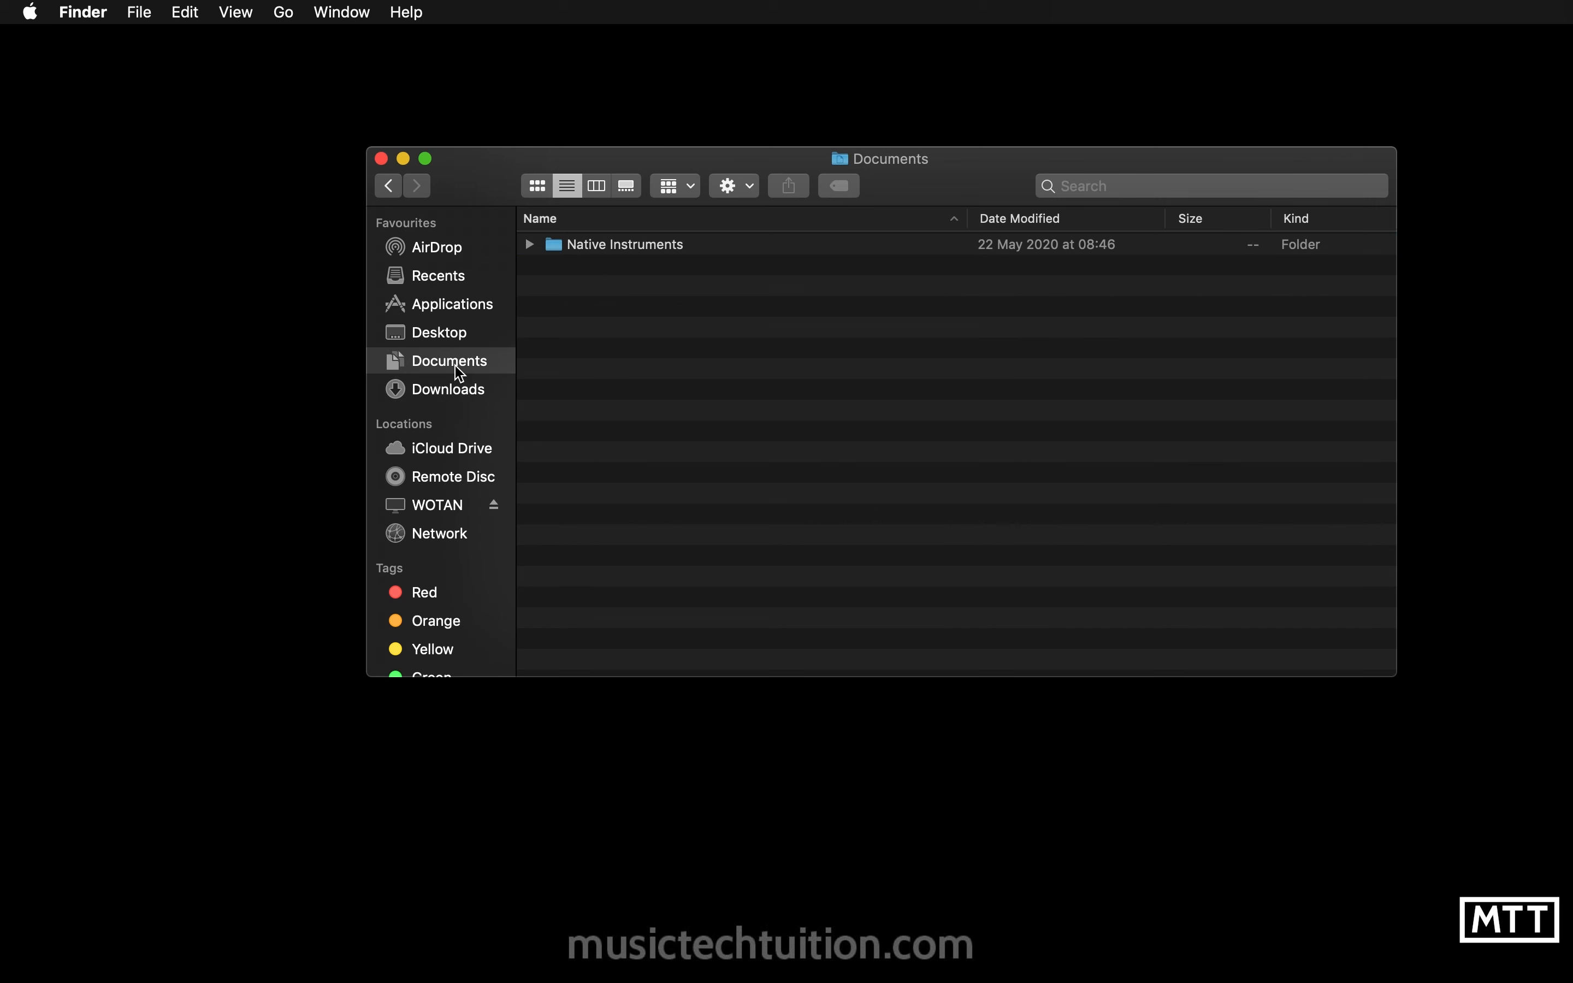
pyautogui.press('super+shift+n')
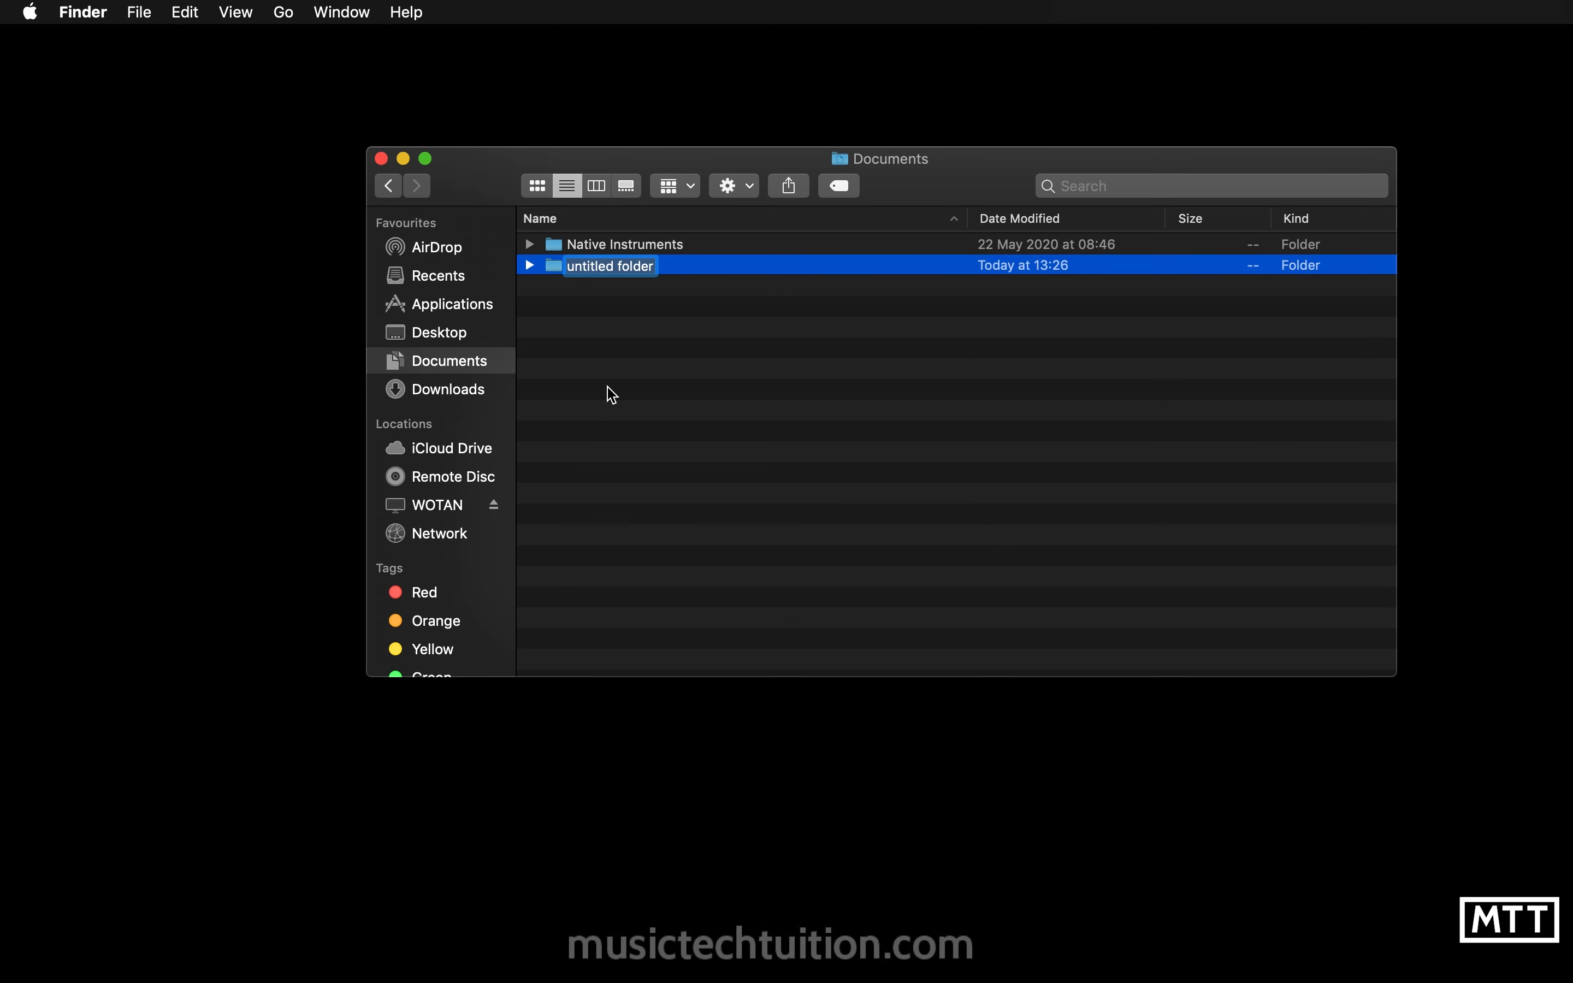
pyautogui.write('Libraries')
pyautogui.press('Return')
# - Move the ProjectSAM The Free Orchestra folder from Downloads into the Libraries folder
pyautogui.press('super+t')
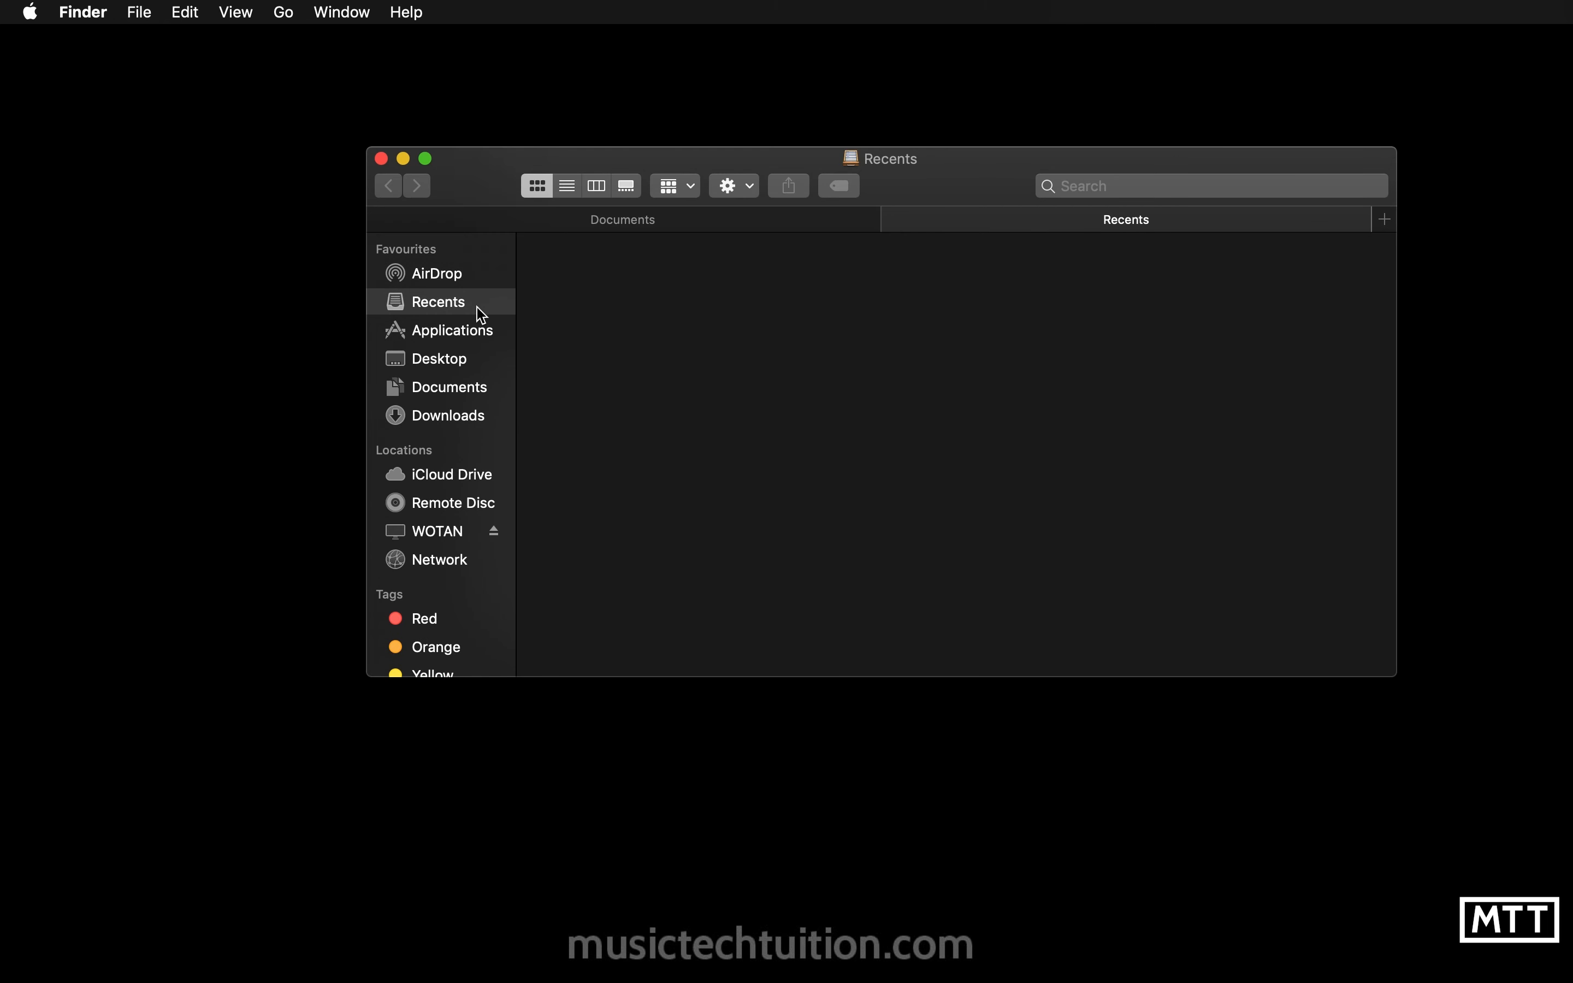
pyautogui.click(449, 417)
pyautogui.moveTo(667, 267); pyautogui.dragTo(704, 369)
pyautogui.click(861, 472)
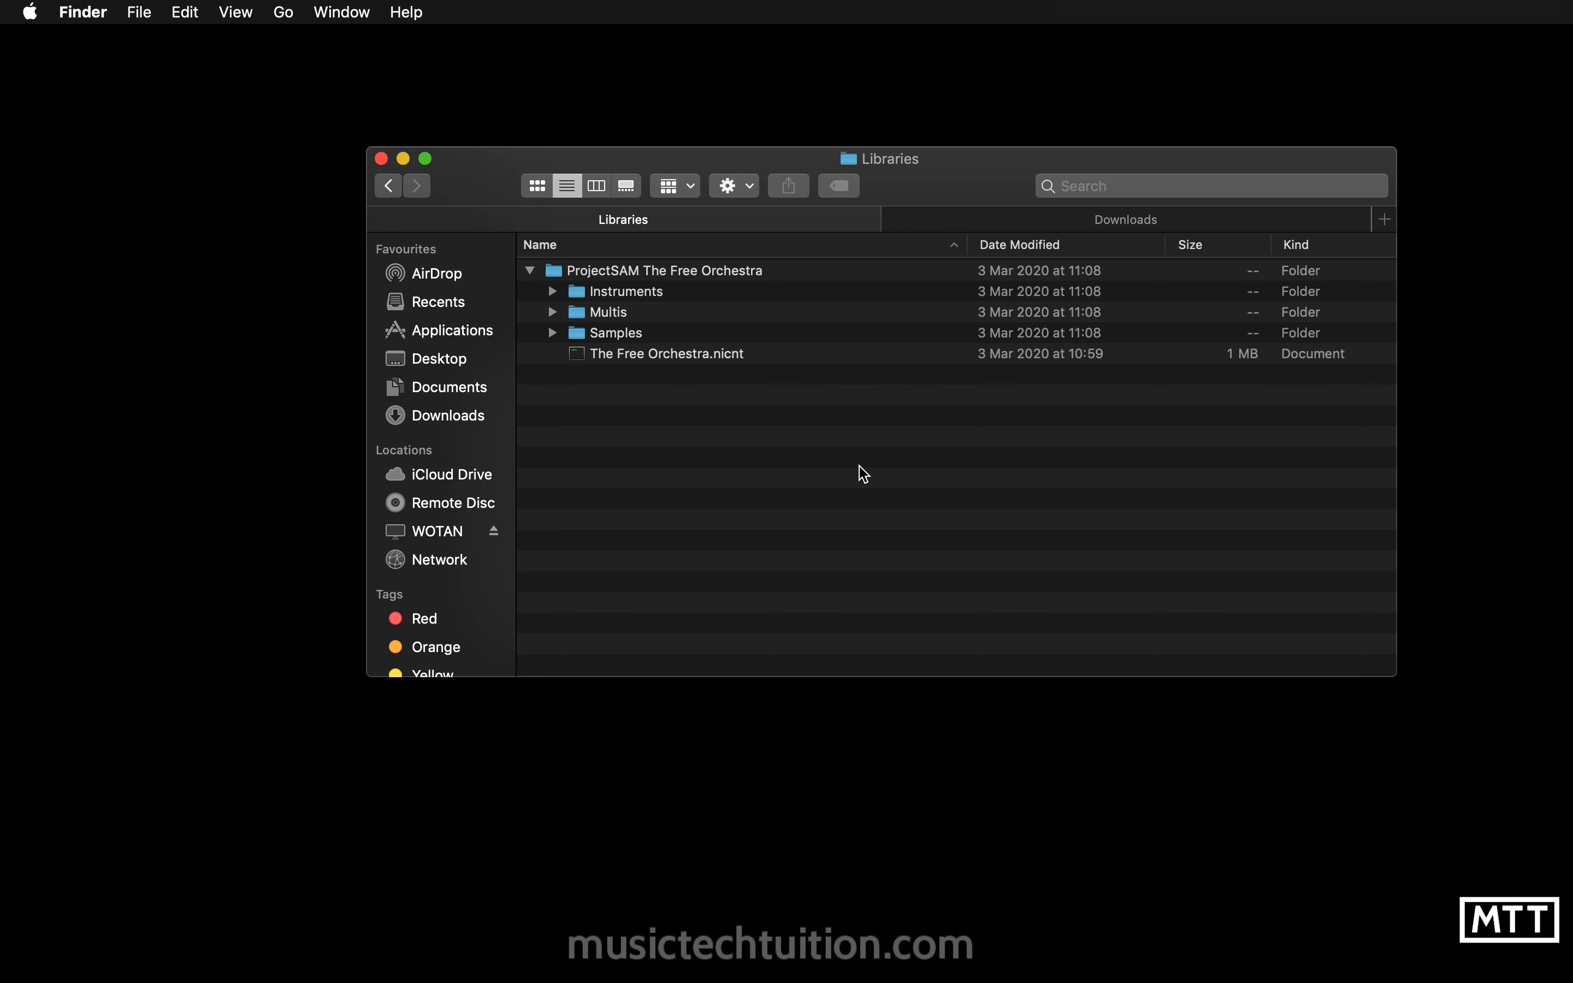
# - Close the Finder window and launch Native Access through Spotlight search
pyautogui.click(381, 157)
pyautogui.hotkey('alt', 'space')
pyautogui.write('nat')
pyautogui.press('Return')
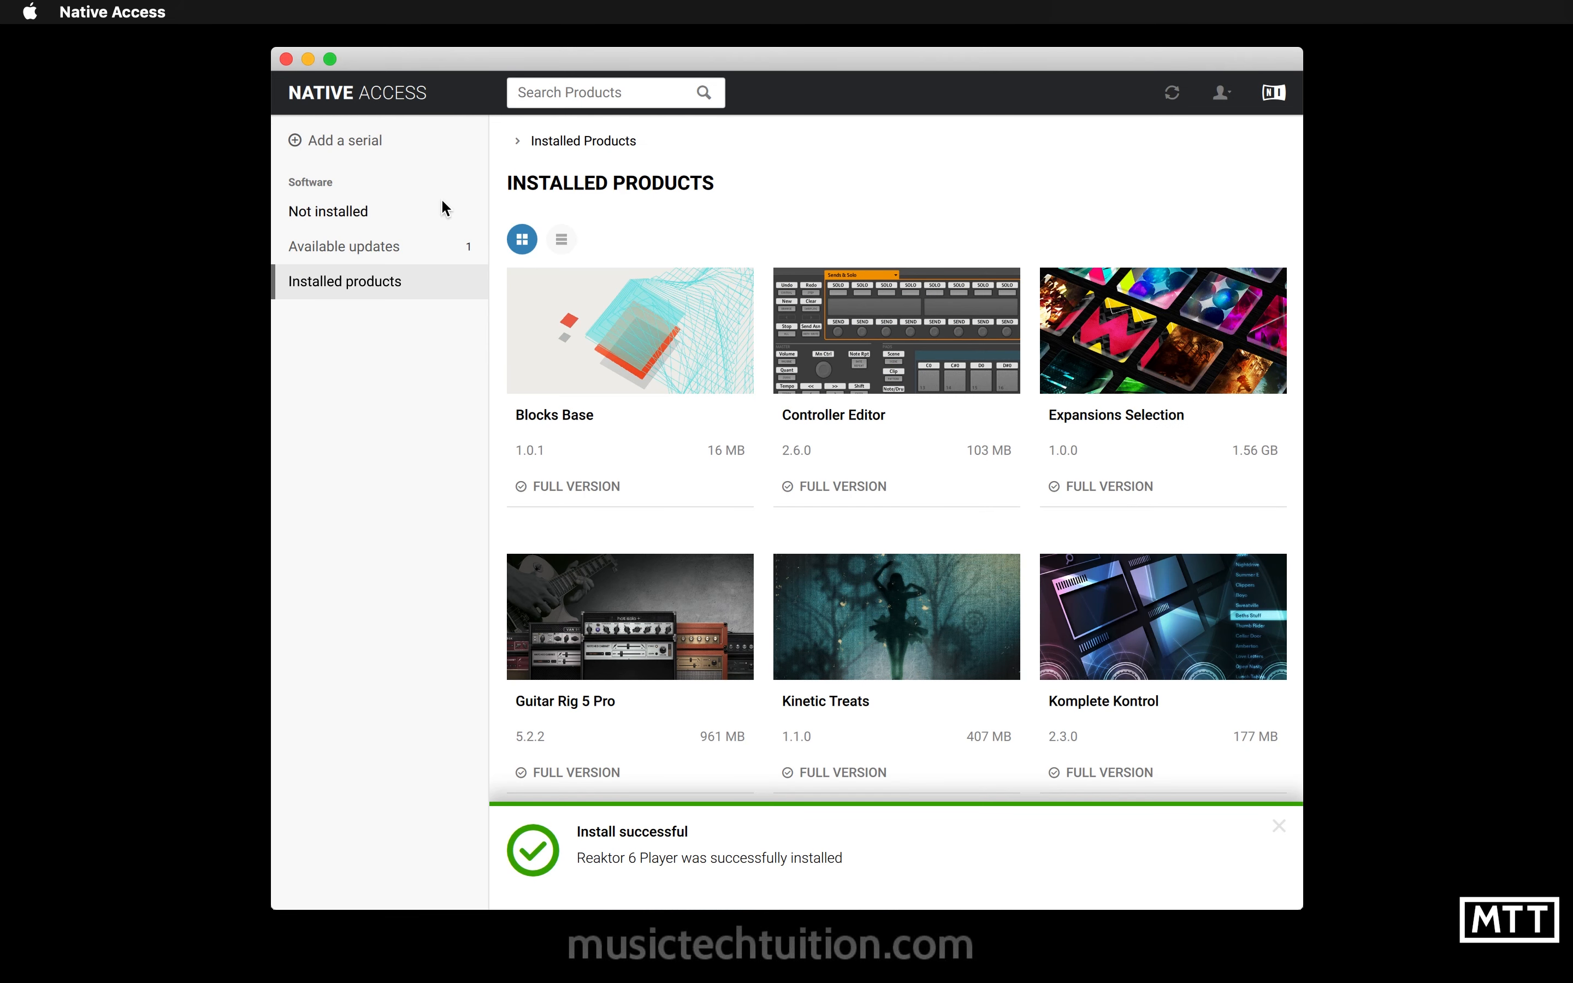
# - Open the Add a serial dialog in Native Access
pyautogui.scroll(-4, 829, 572)
pyautogui.scroll(4, 828, 573)
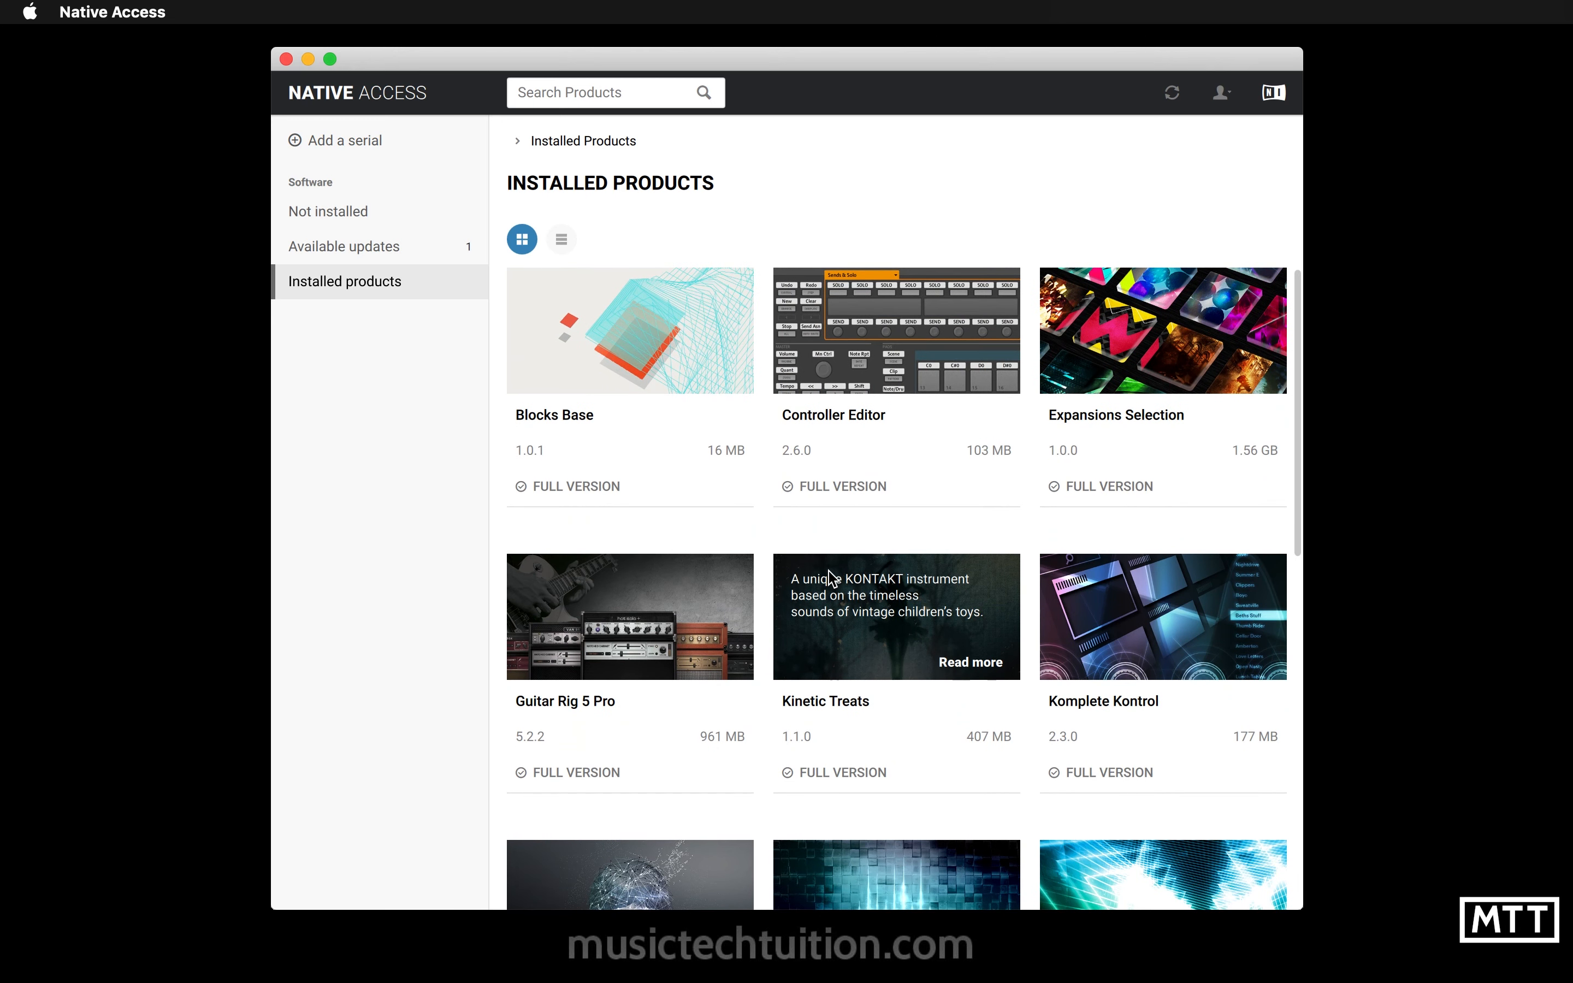
pyautogui.click(327, 143)
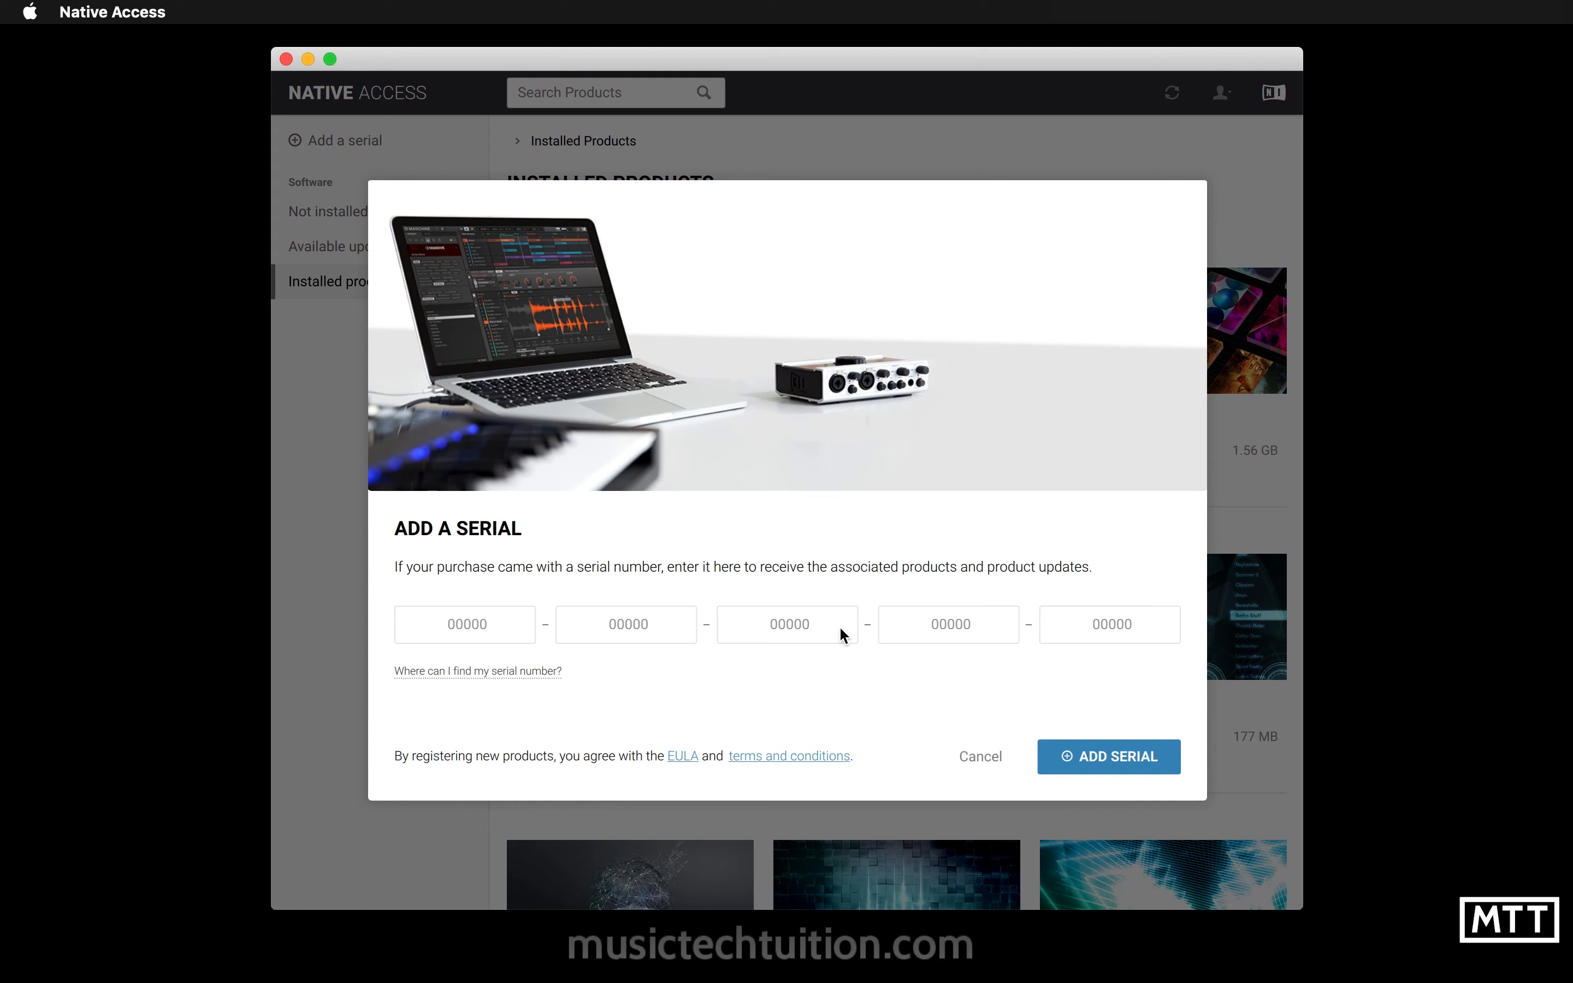
# - Copy The Free Orchestra serial number from the ProjectSAM account and paste it into Native Access to add the serial
pyautogui.press('super+Tab')
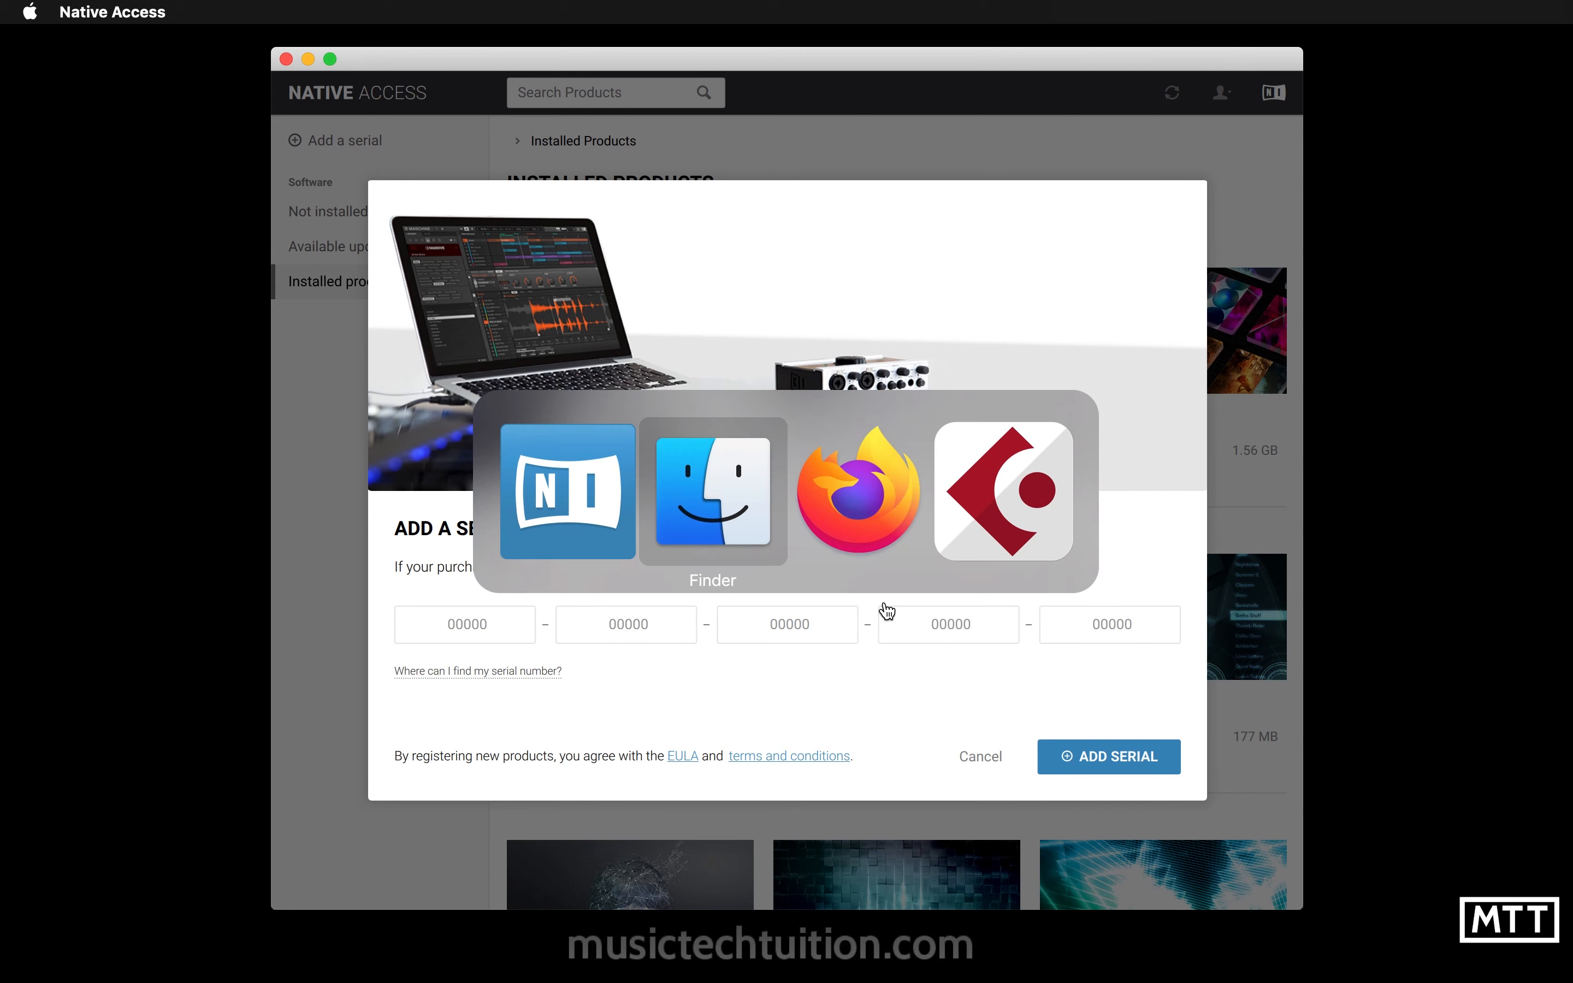
pyautogui.press('super+Tab')
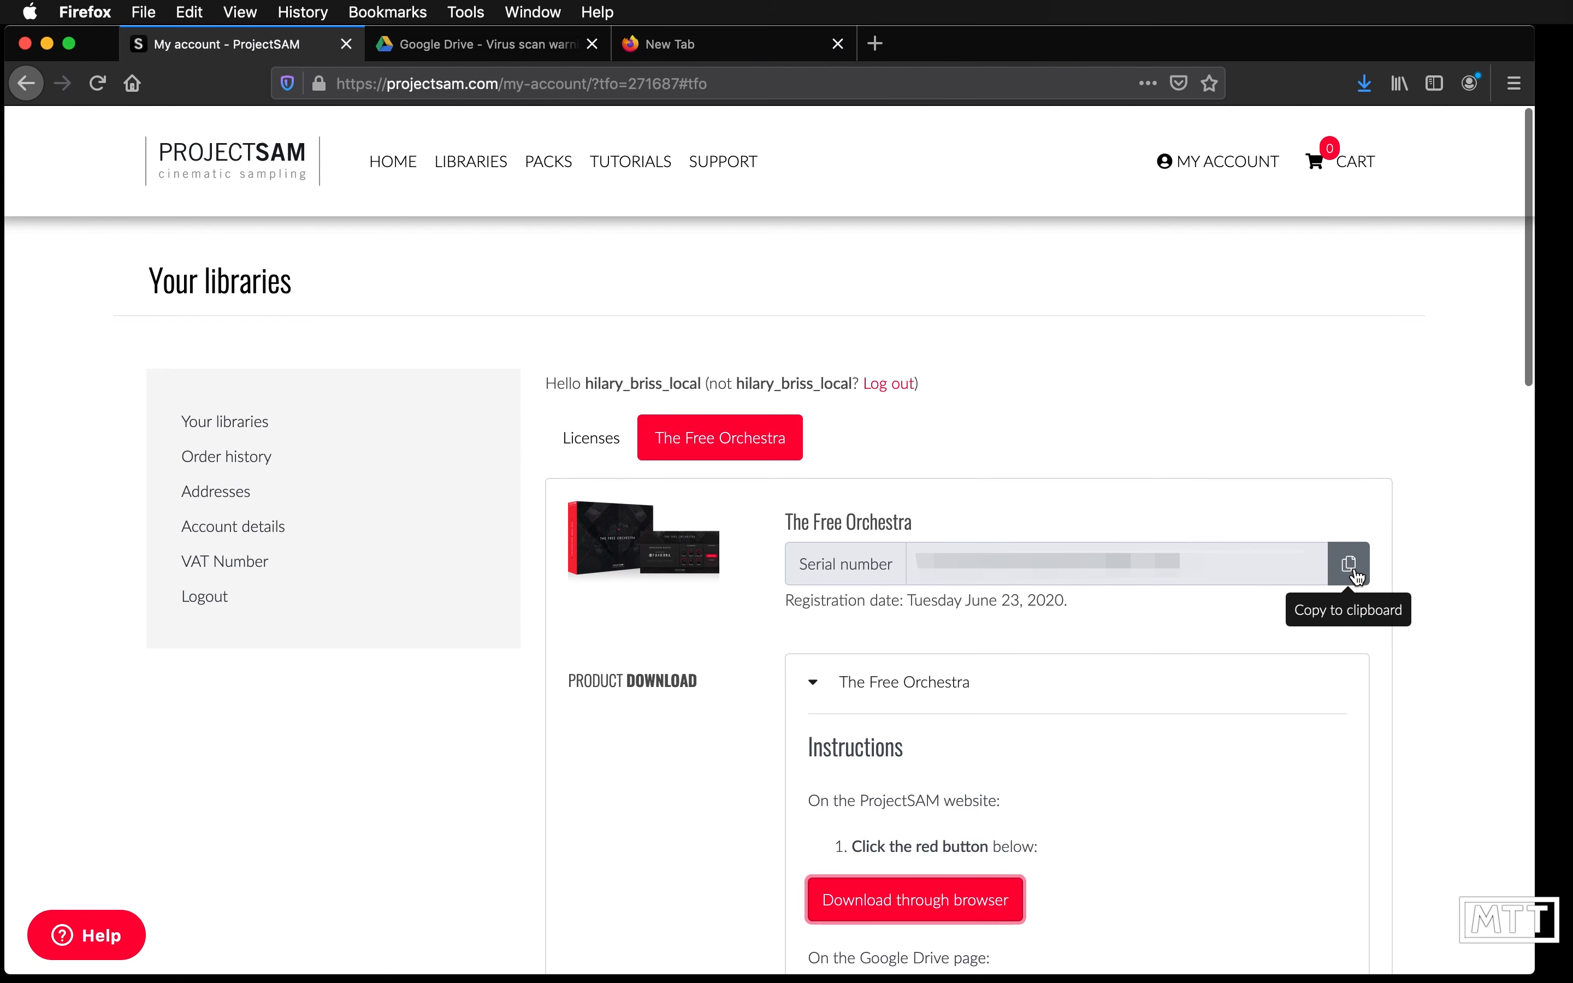
pyautogui.click(1357, 577)
pyautogui.press('super+Tab')
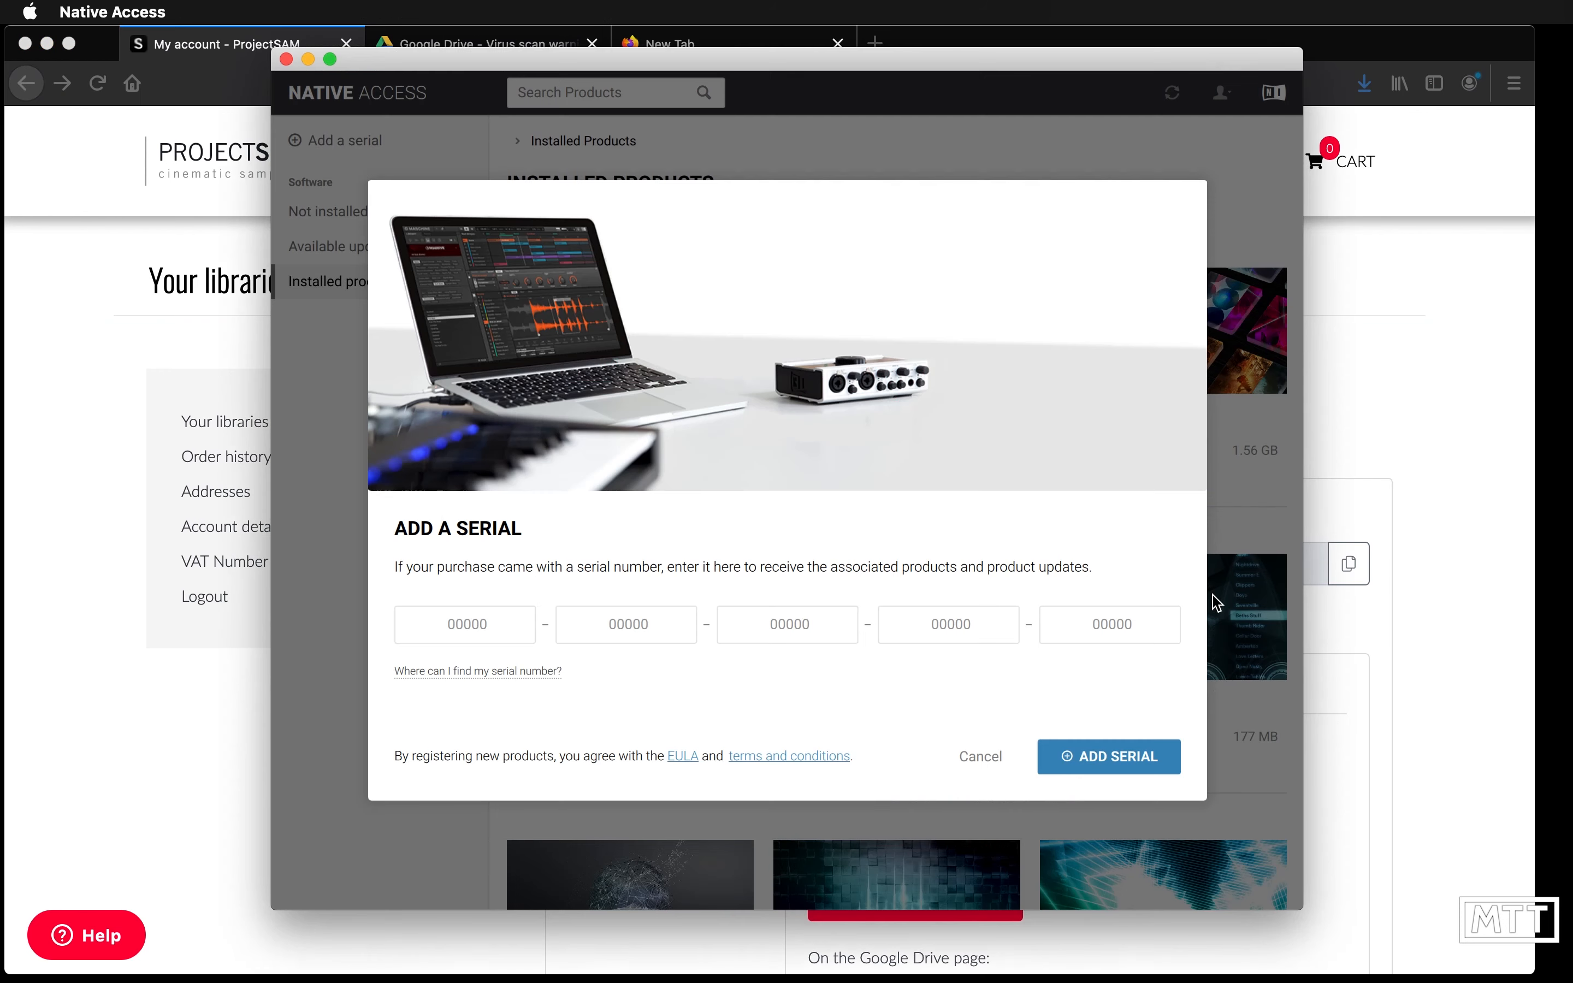
pyautogui.click(499, 615)
pyautogui.press('super+v')
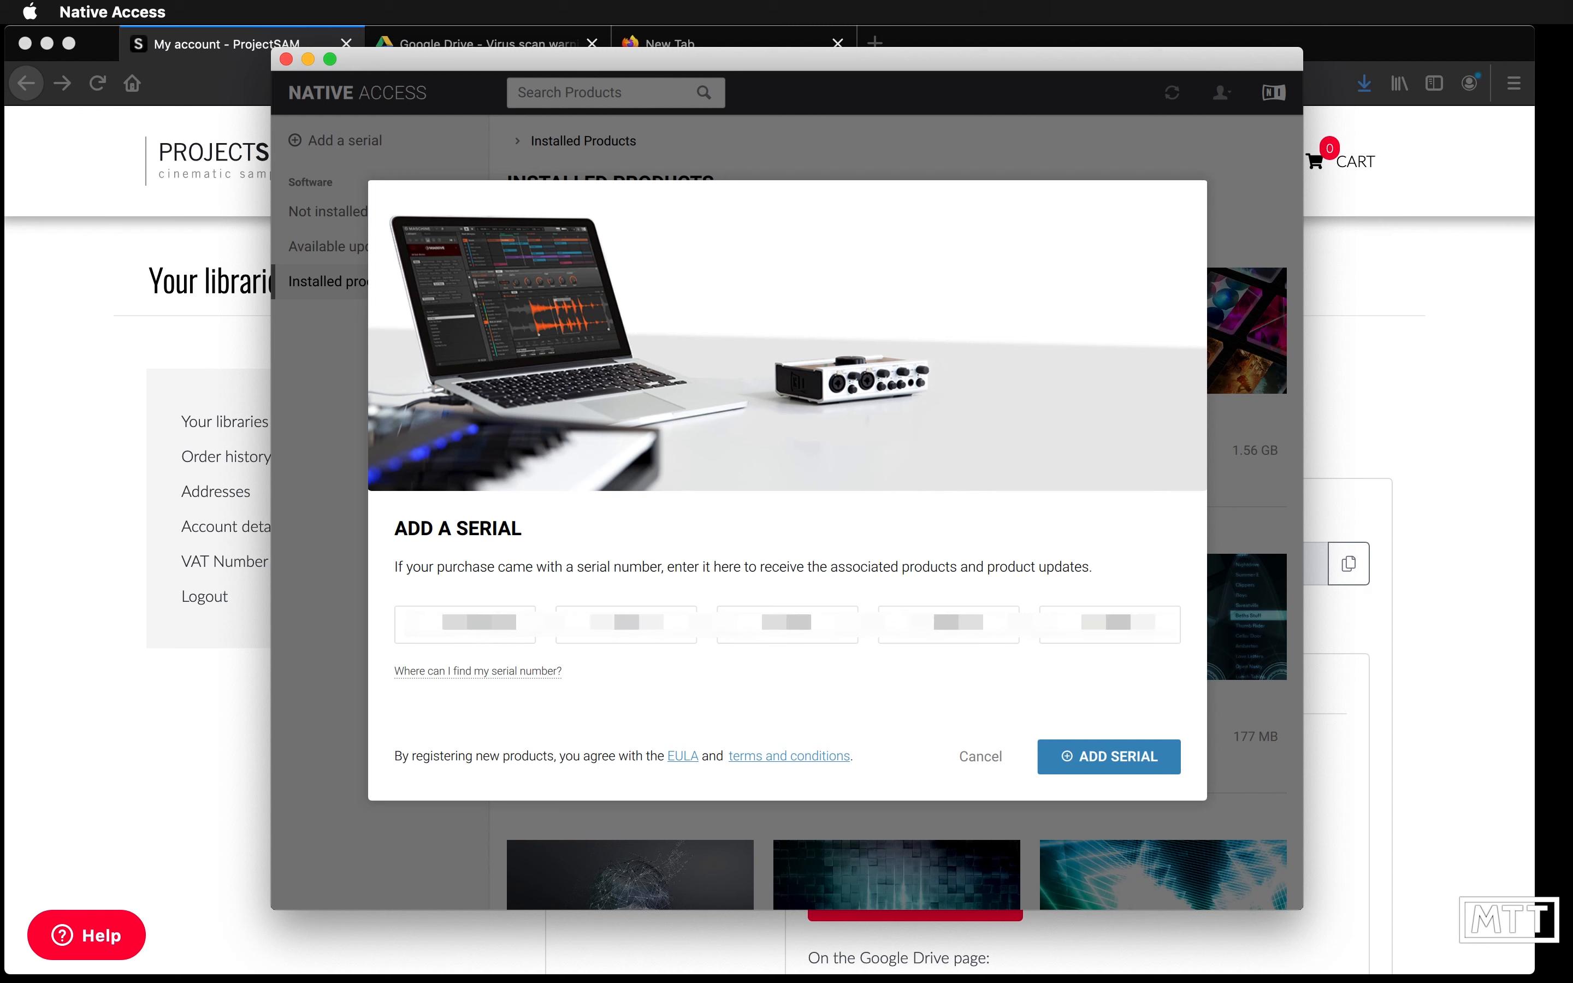
pyautogui.click(1119, 756)
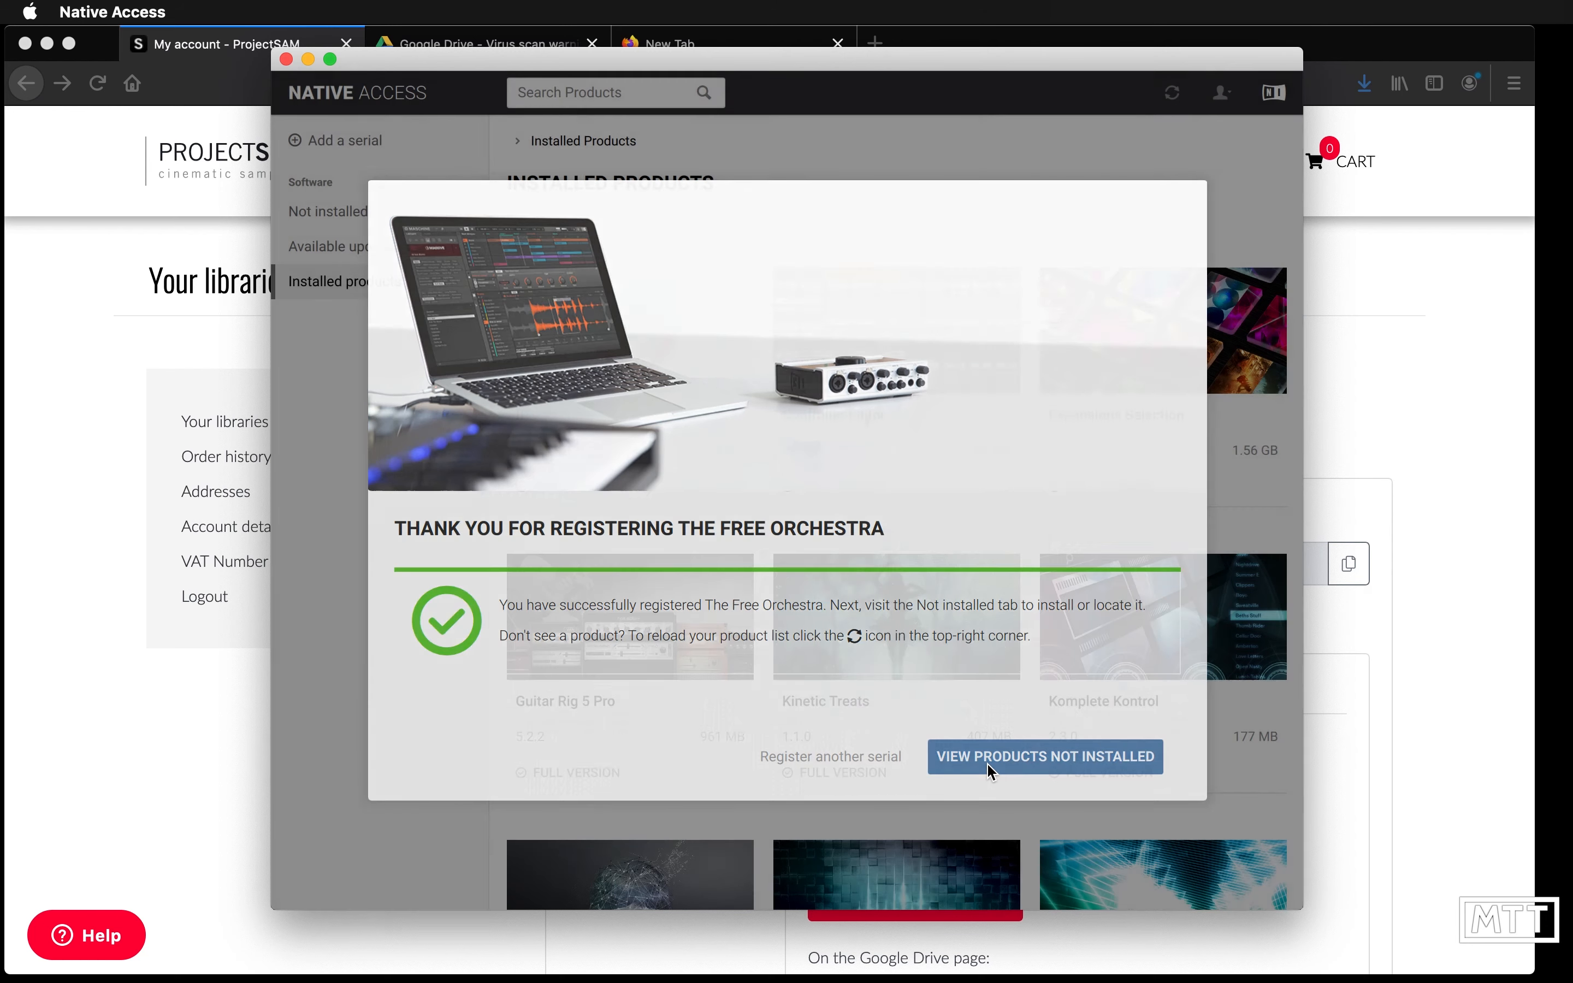
# - Open the list of products not installed and start adding The Free Orchestra library
pyautogui.click(989, 770)
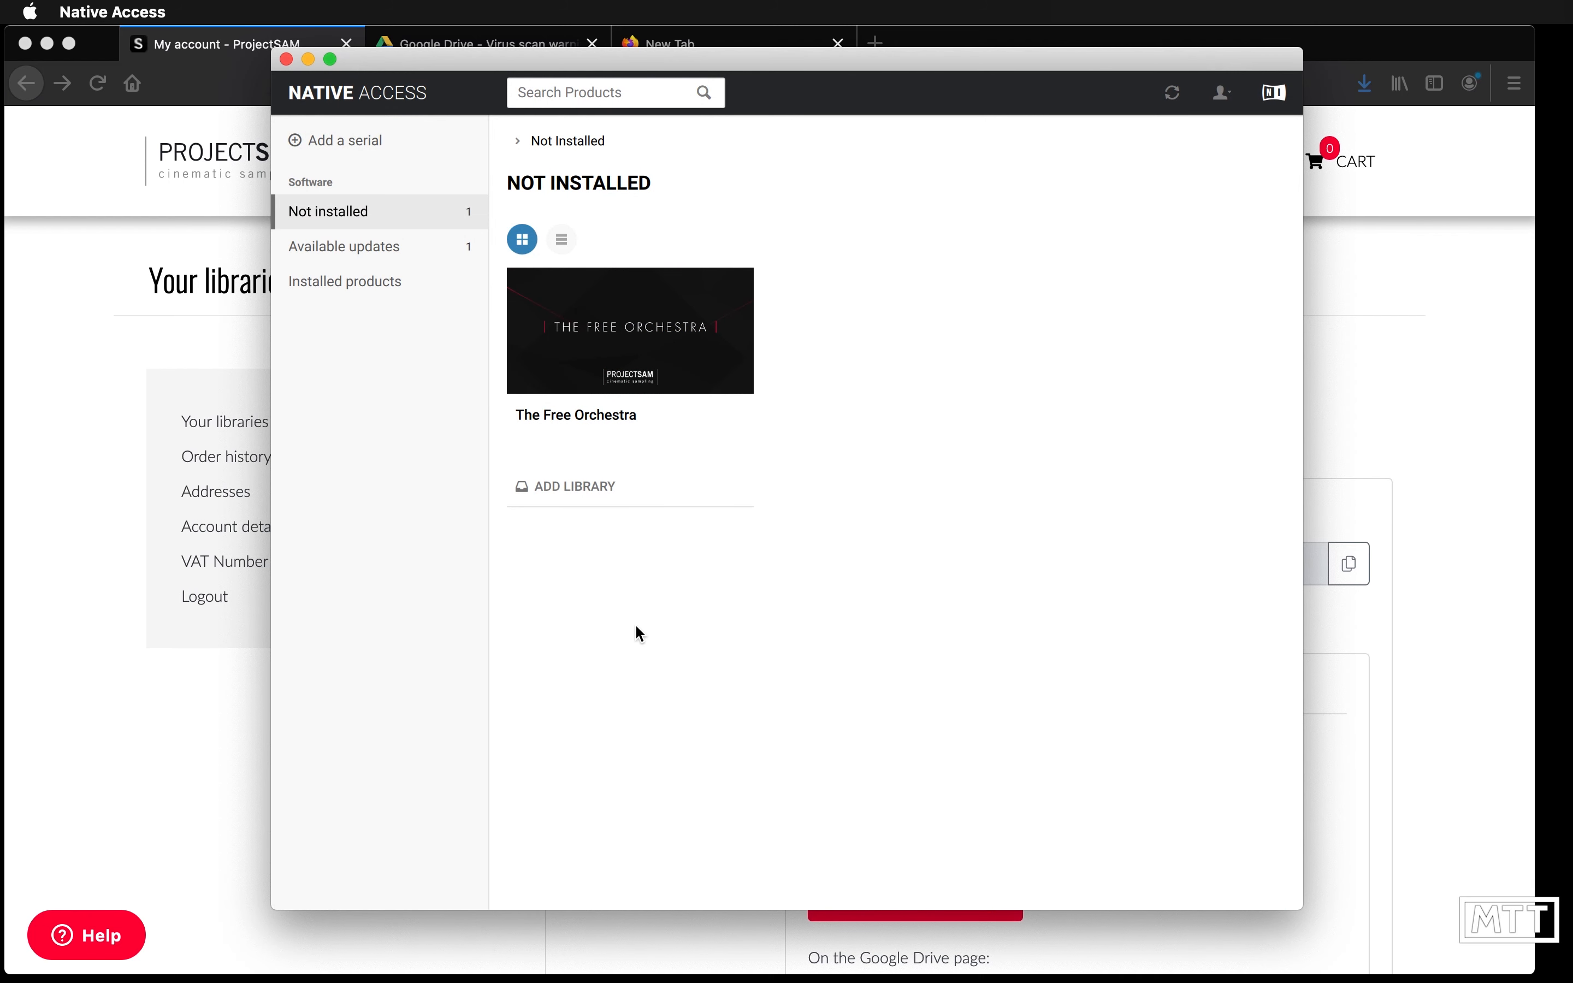
pyautogui.moveTo(685, 381)
pyautogui.click(588, 488)
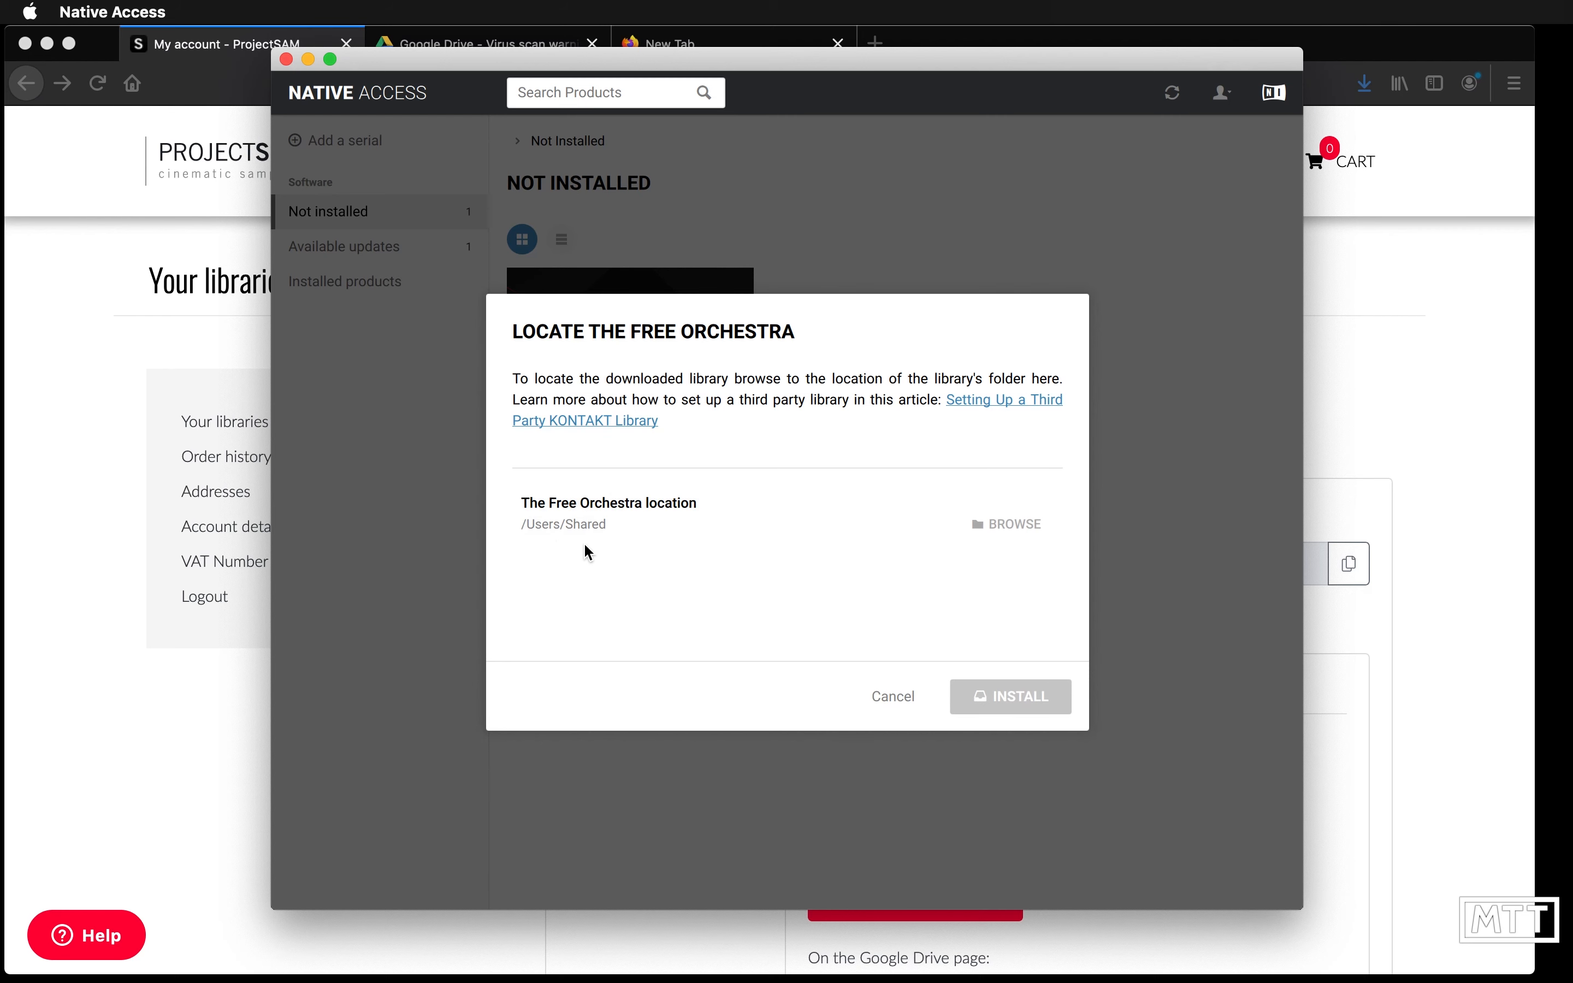
# - Set The Free Orchestra location to Documents/Libraries/ProjectSAM The Free Orchestra and install the library
pyautogui.click(999, 524)
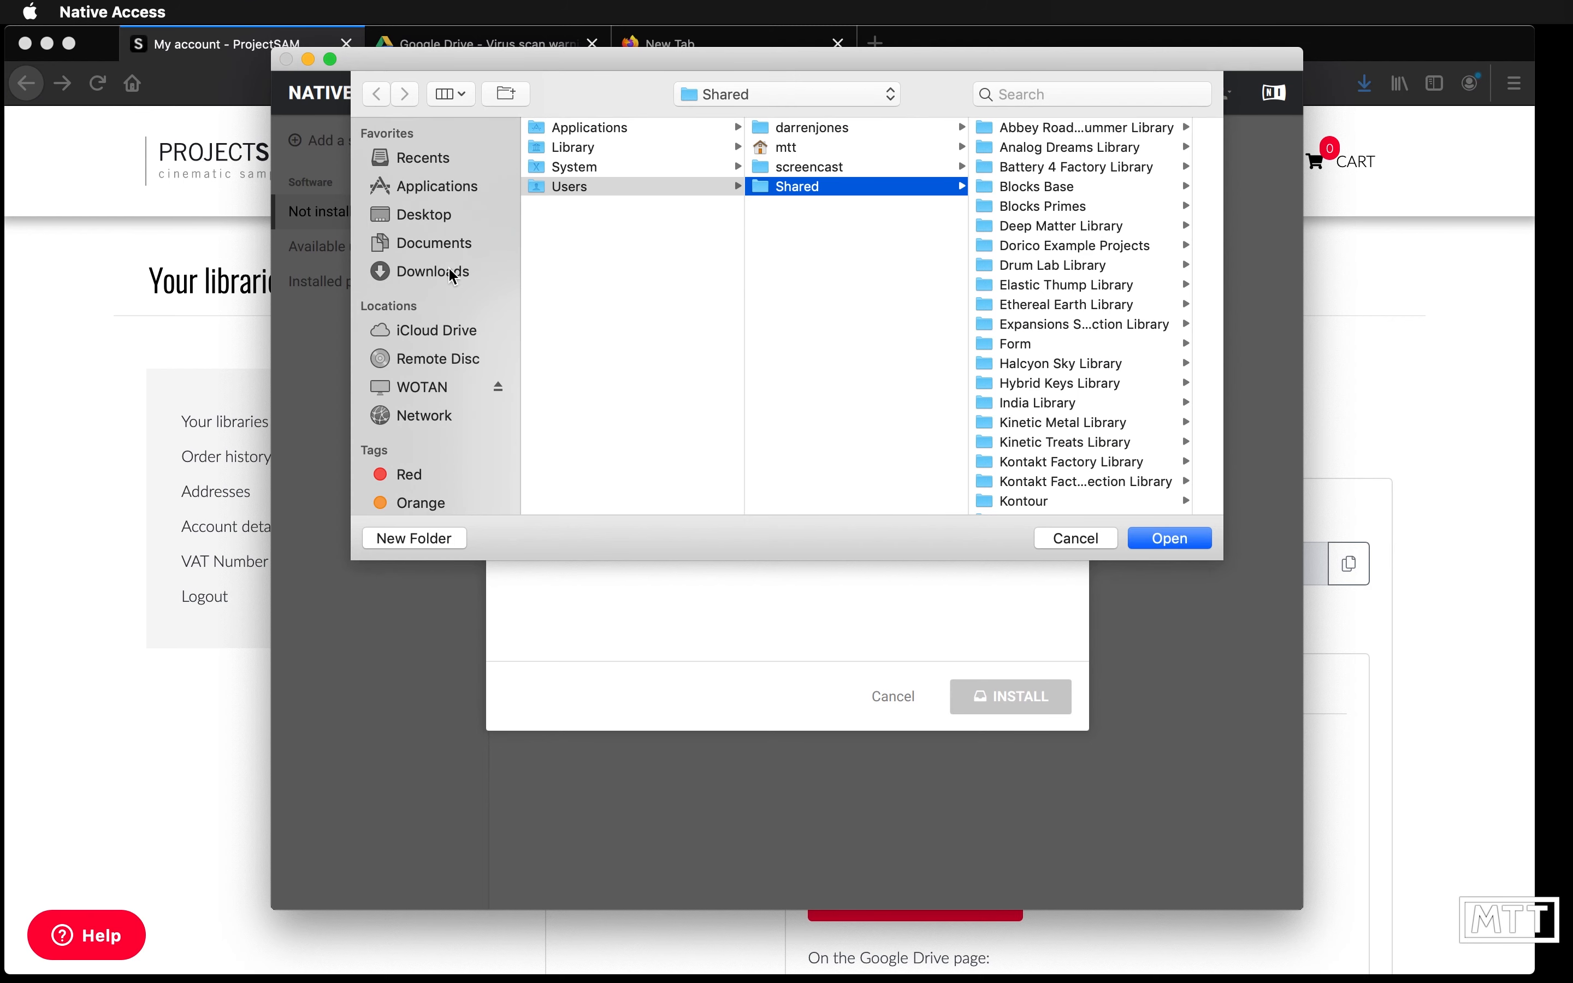
pyautogui.click(435, 247)
pyautogui.click(591, 127)
pyautogui.click(856, 126)
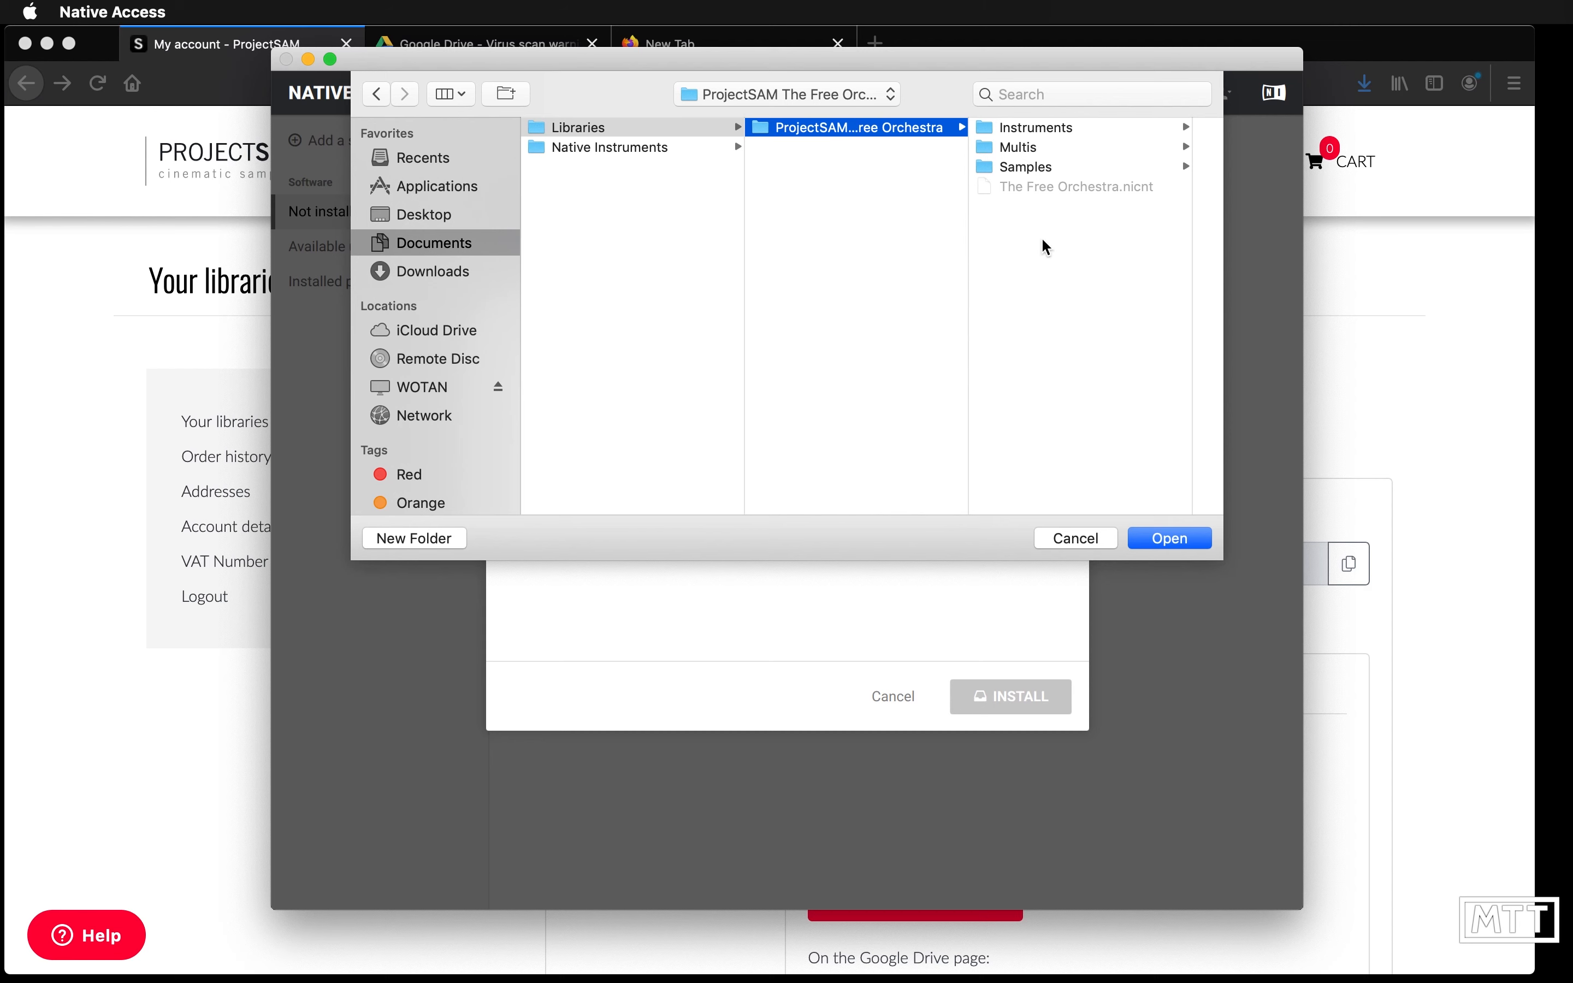
pyautogui.click(1160, 538)
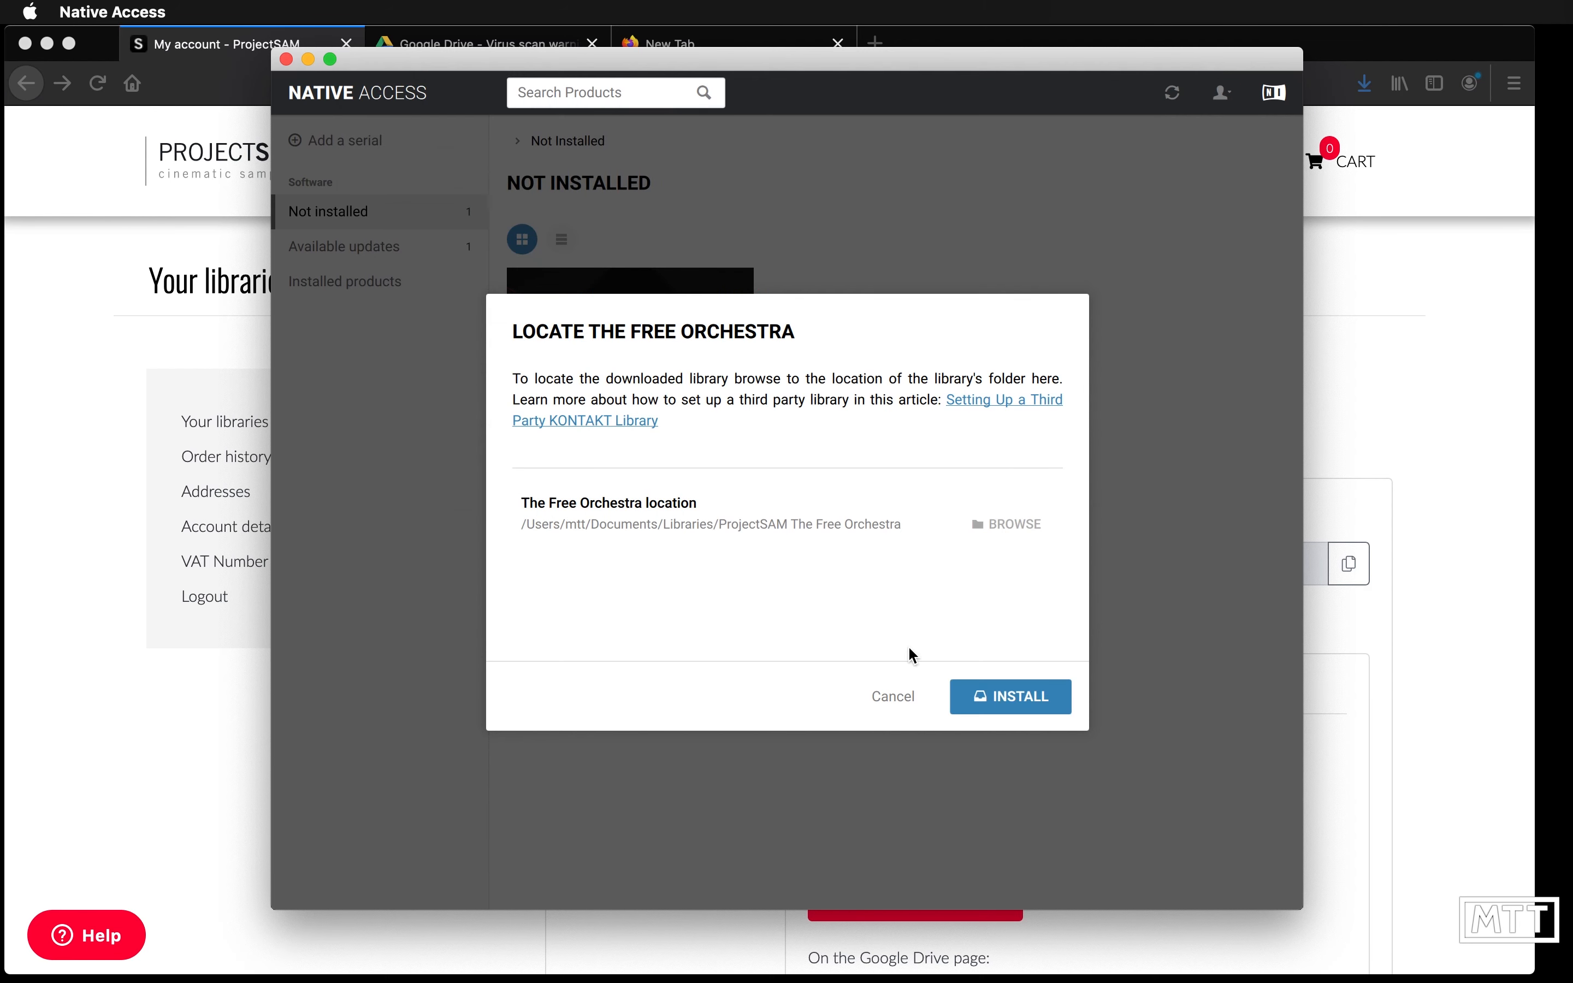
pyautogui.click(1020, 693)
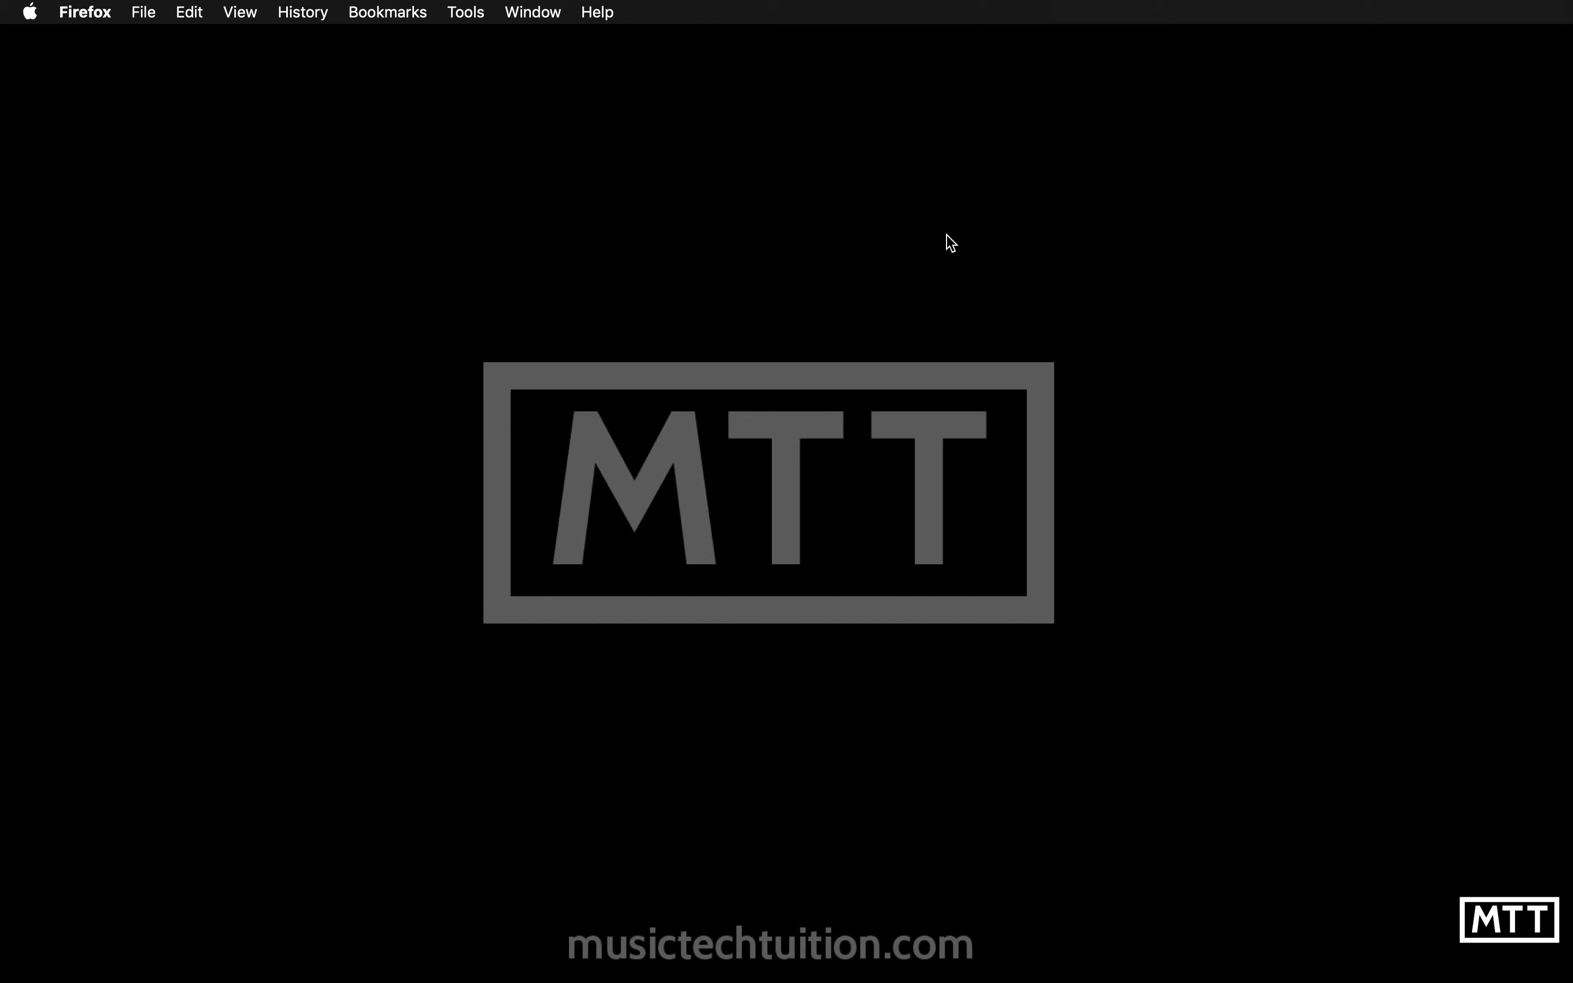
# - Switch to Kontakt Player in Cubase and browse The Free Orchestra library's instruments and multis
pyautogui.press('super+Tab')
pyautogui.press('super+Tab')
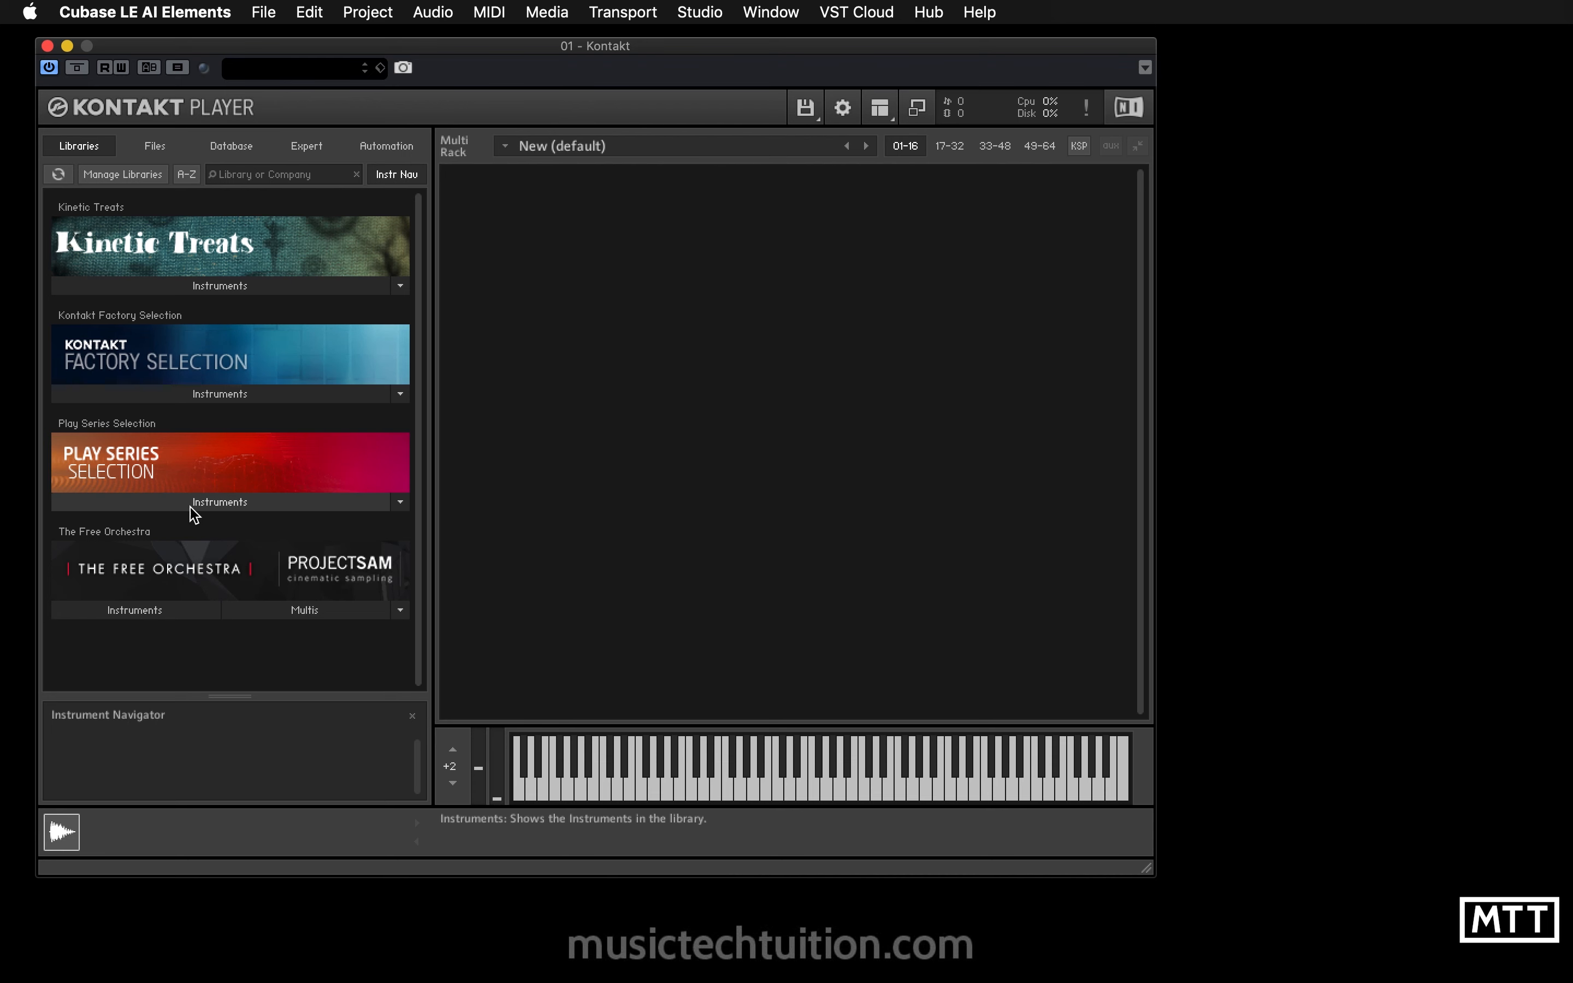
pyautogui.moveTo(508, 49); pyautogui.dragTo(621, 62)
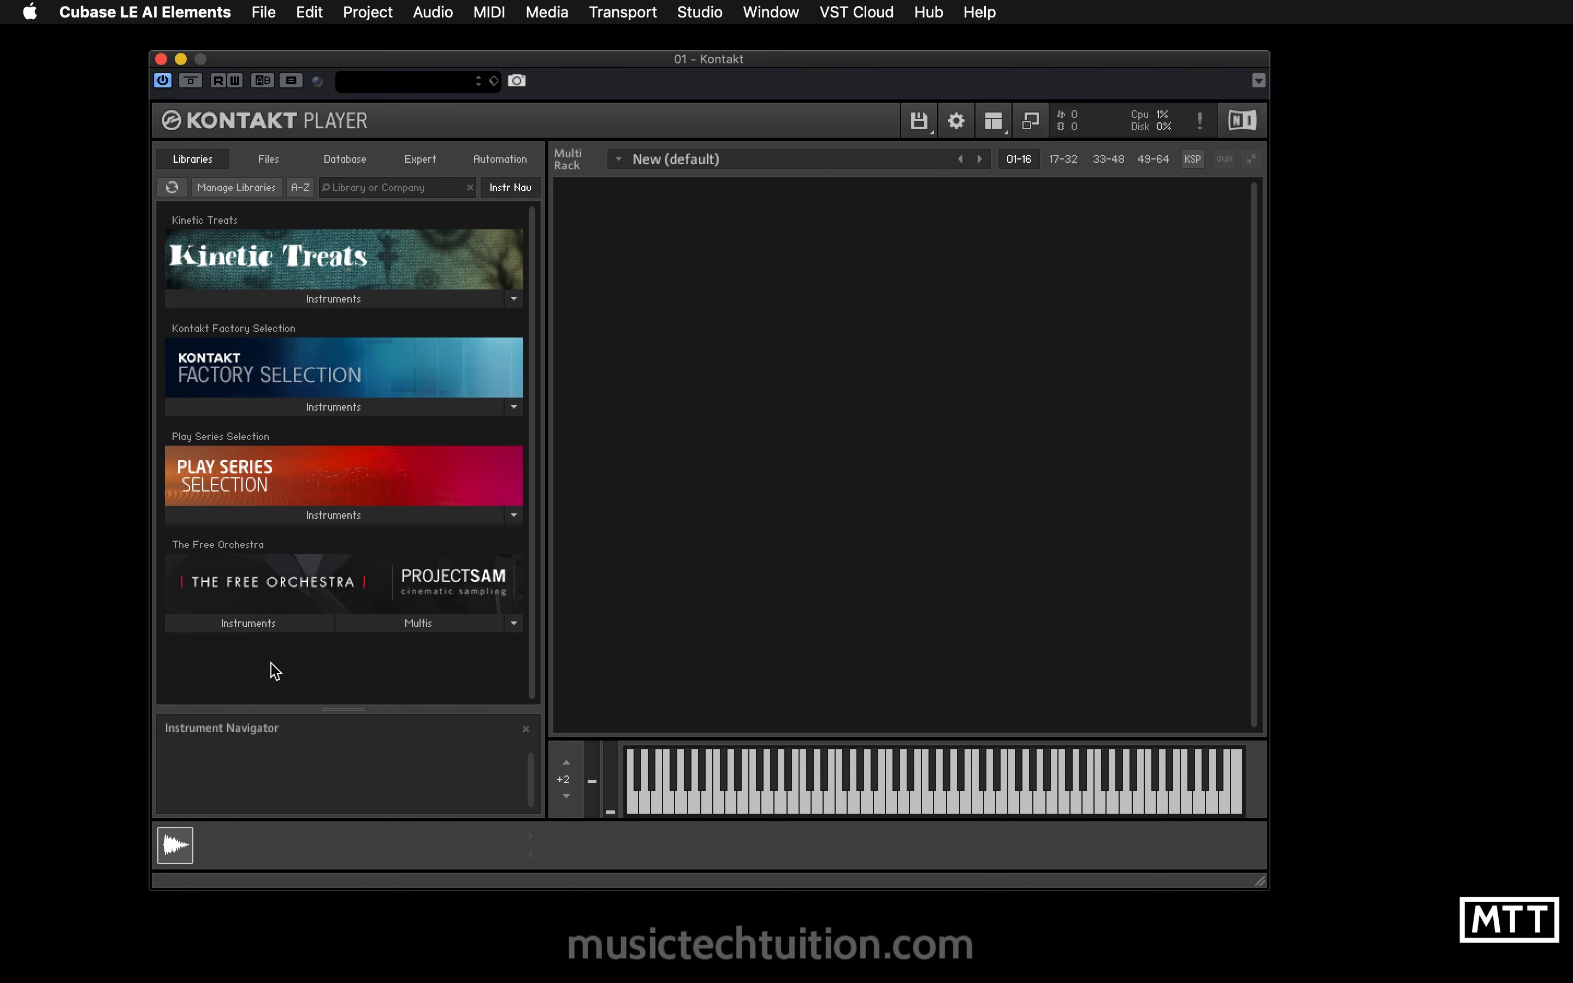
pyautogui.click(274, 627)
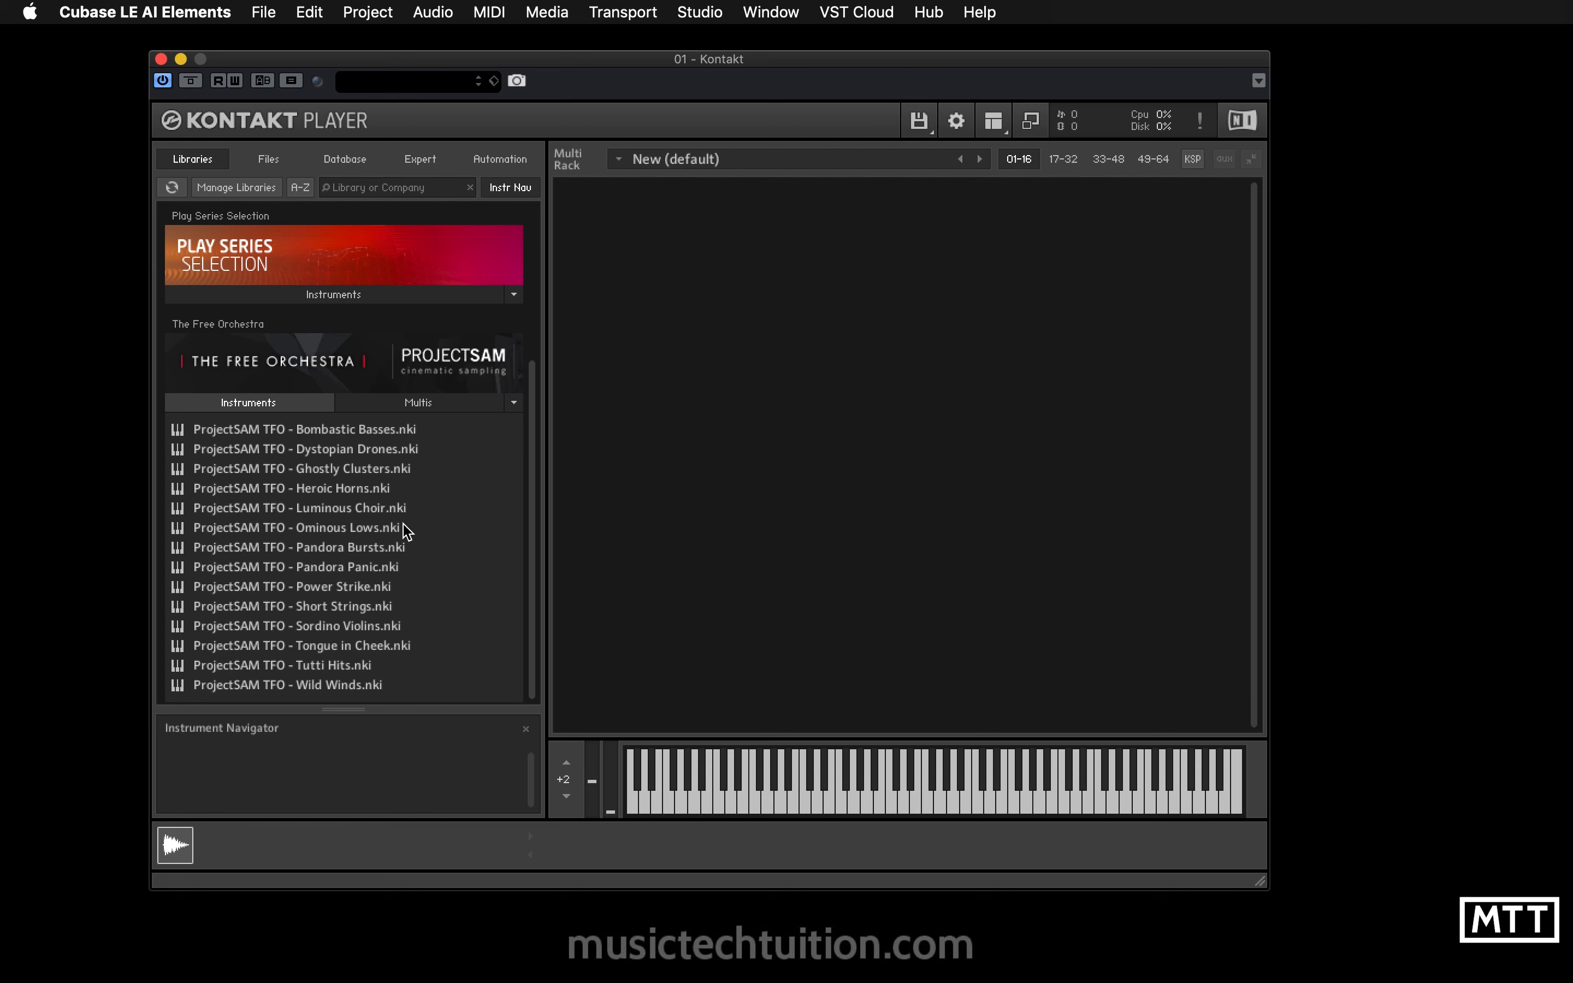
pyautogui.click(408, 404)
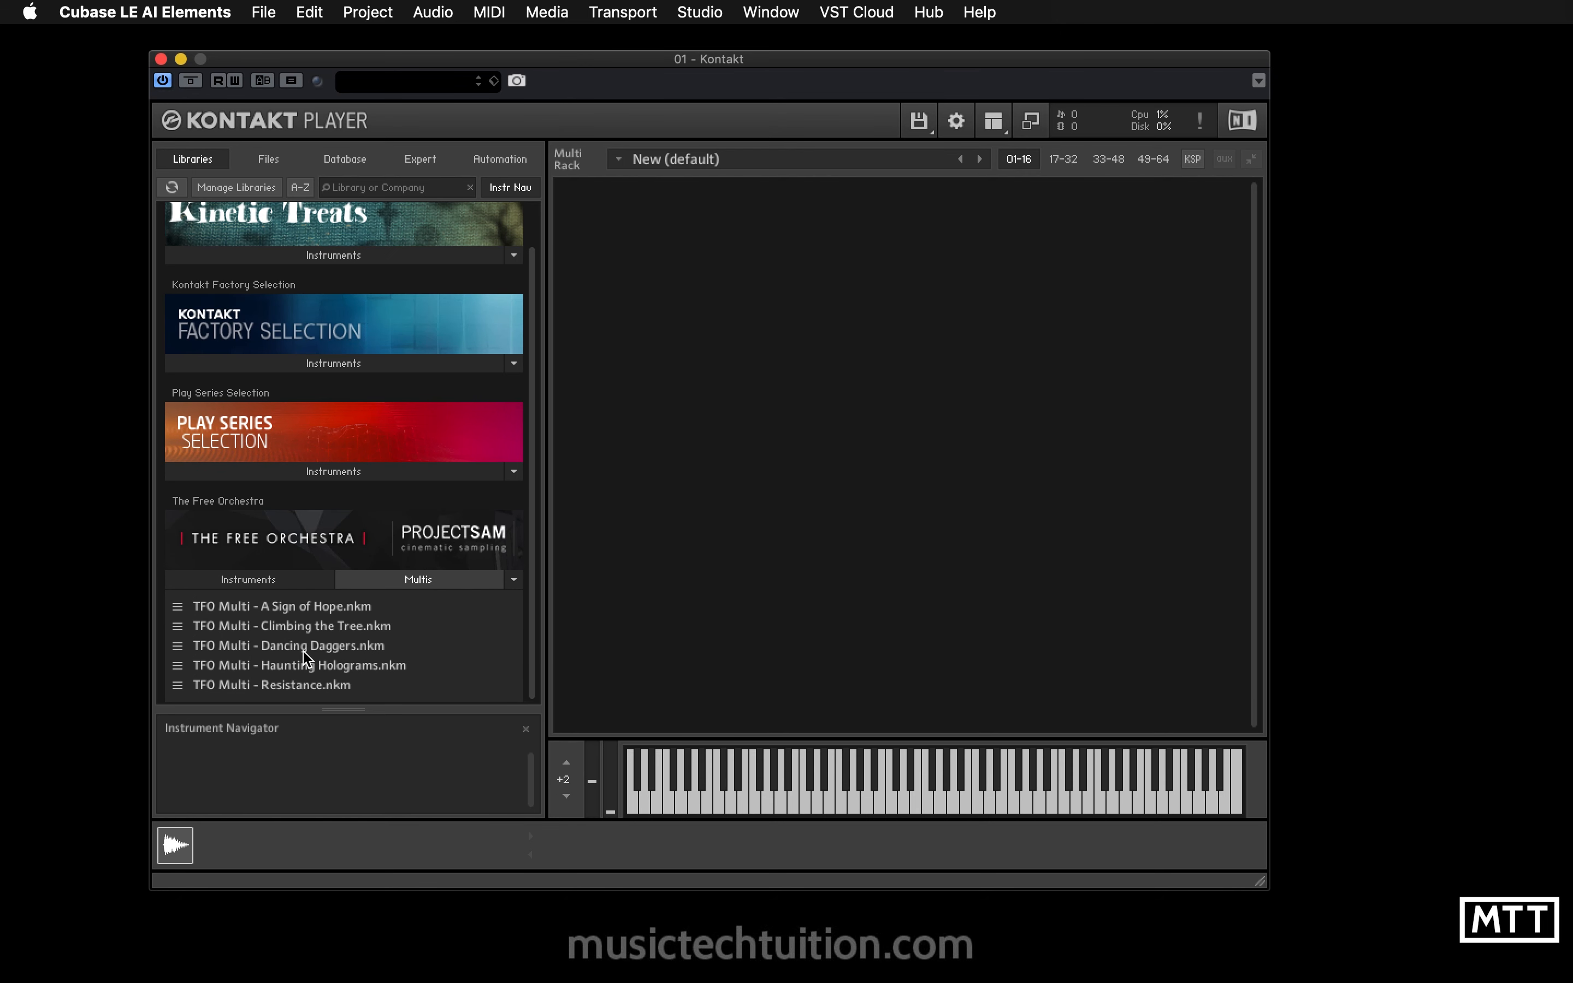
pyautogui.click(284, 583)
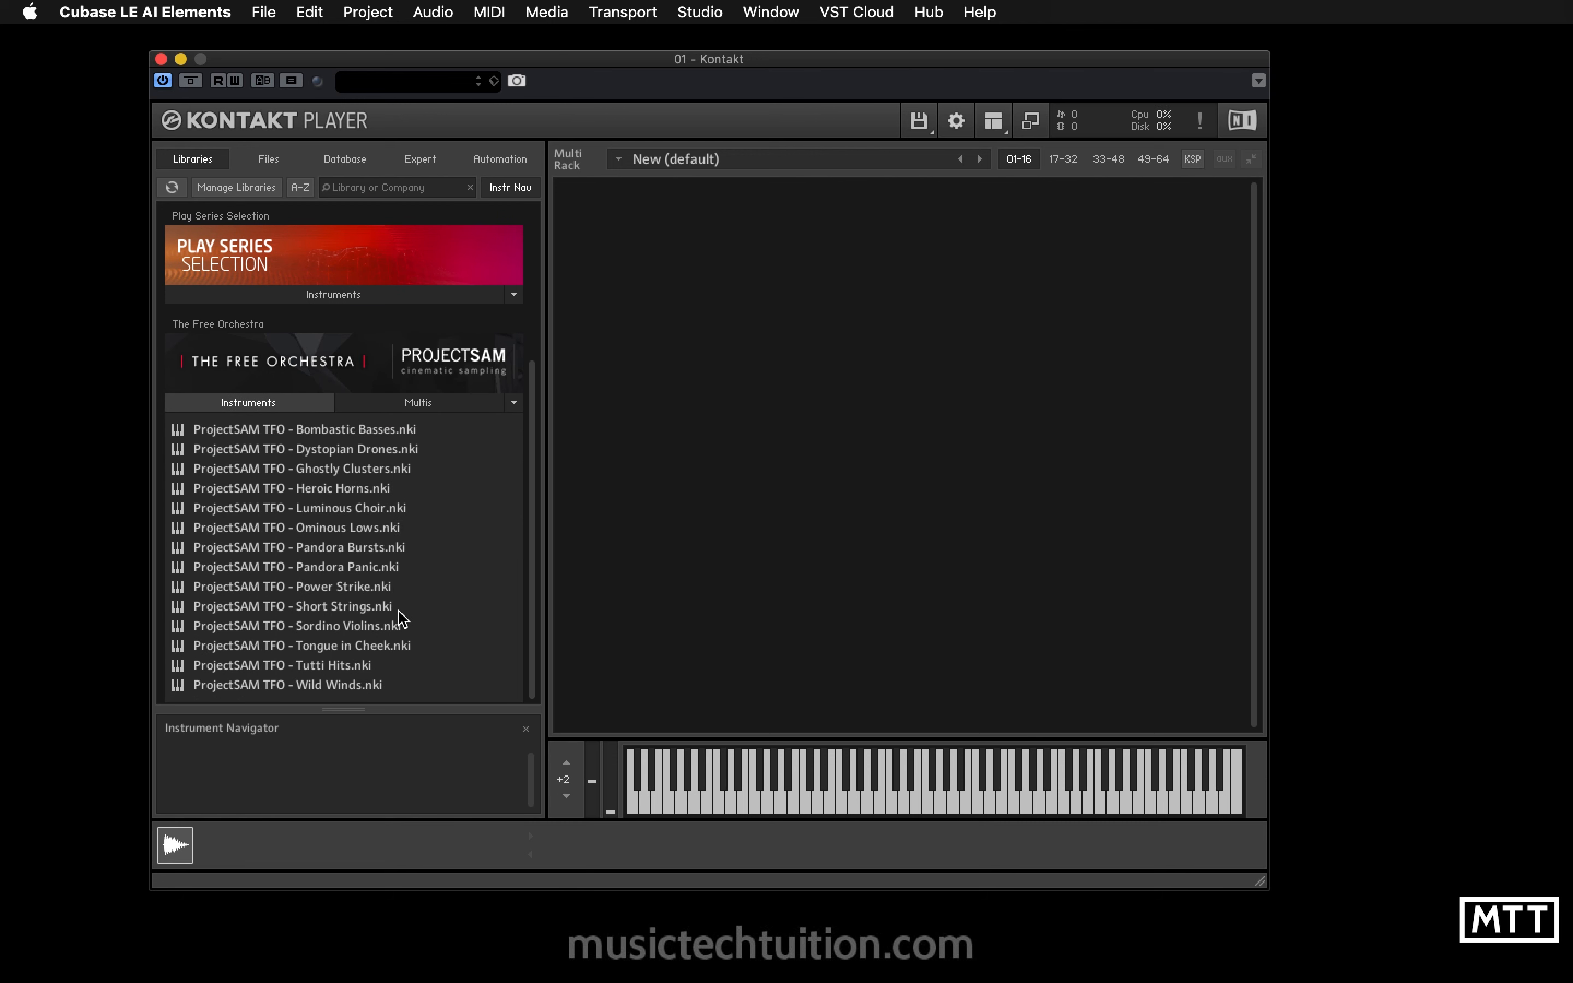
# - Load the ProjectSAM TFO - Short Strings instrument and play a few notes on its keyboard
pyautogui.doubleClick(250, 608)
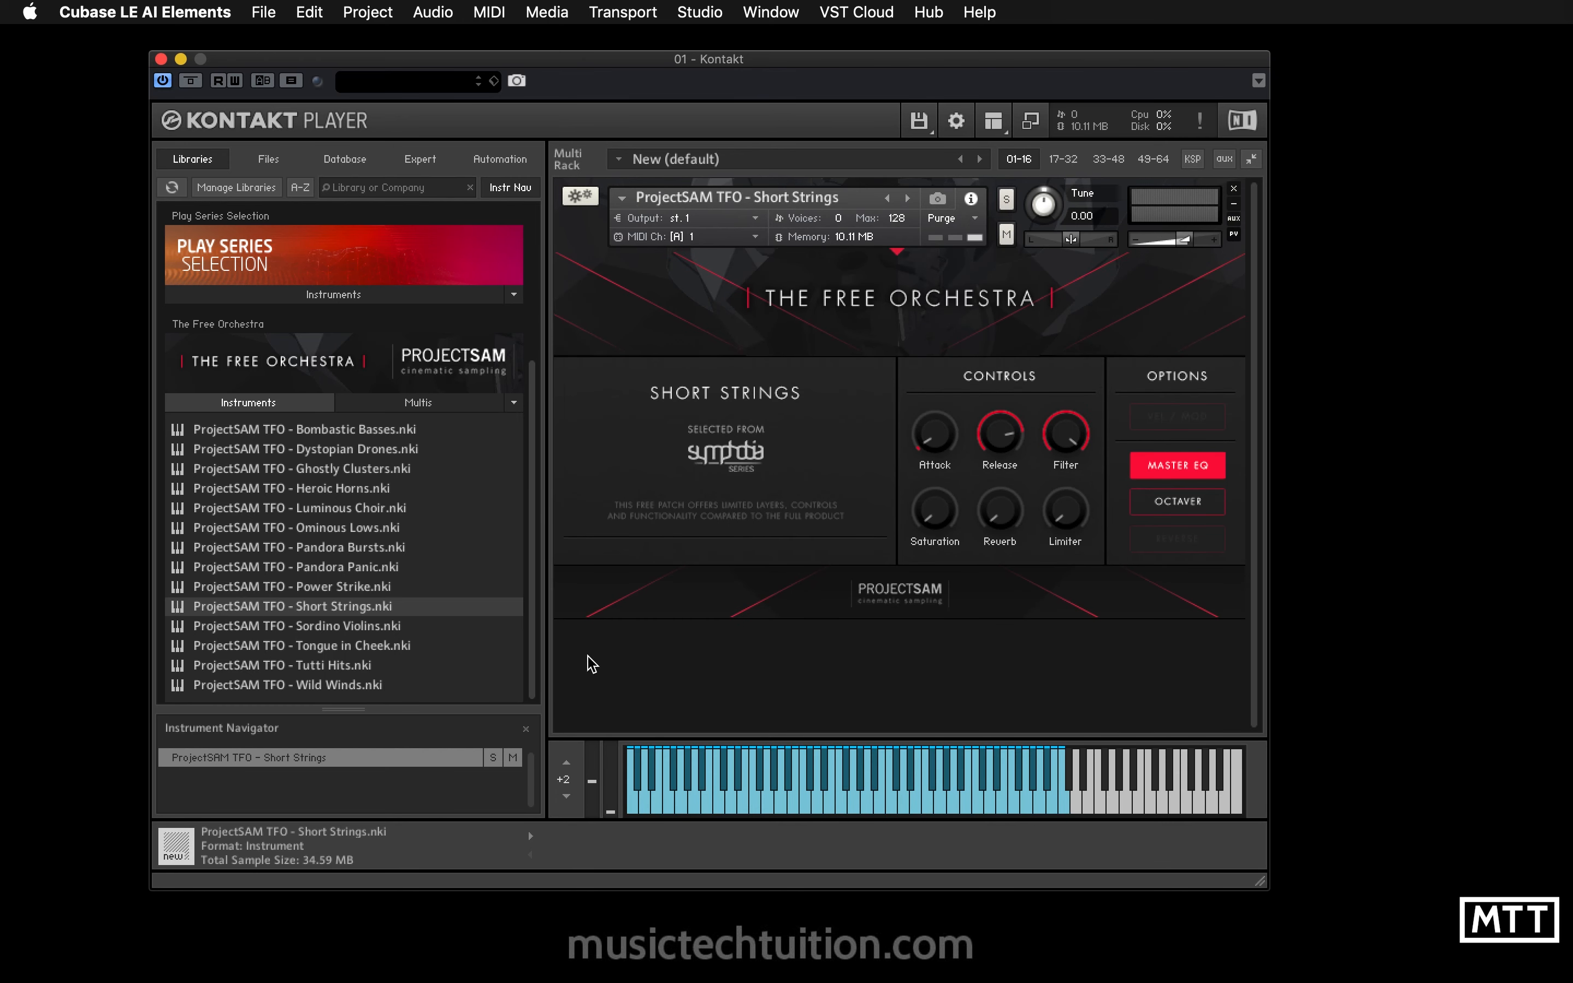
pyautogui.click(796, 806)
pyautogui.click(843, 810)
pyautogui.click(881, 809)
pyautogui.click(934, 809)
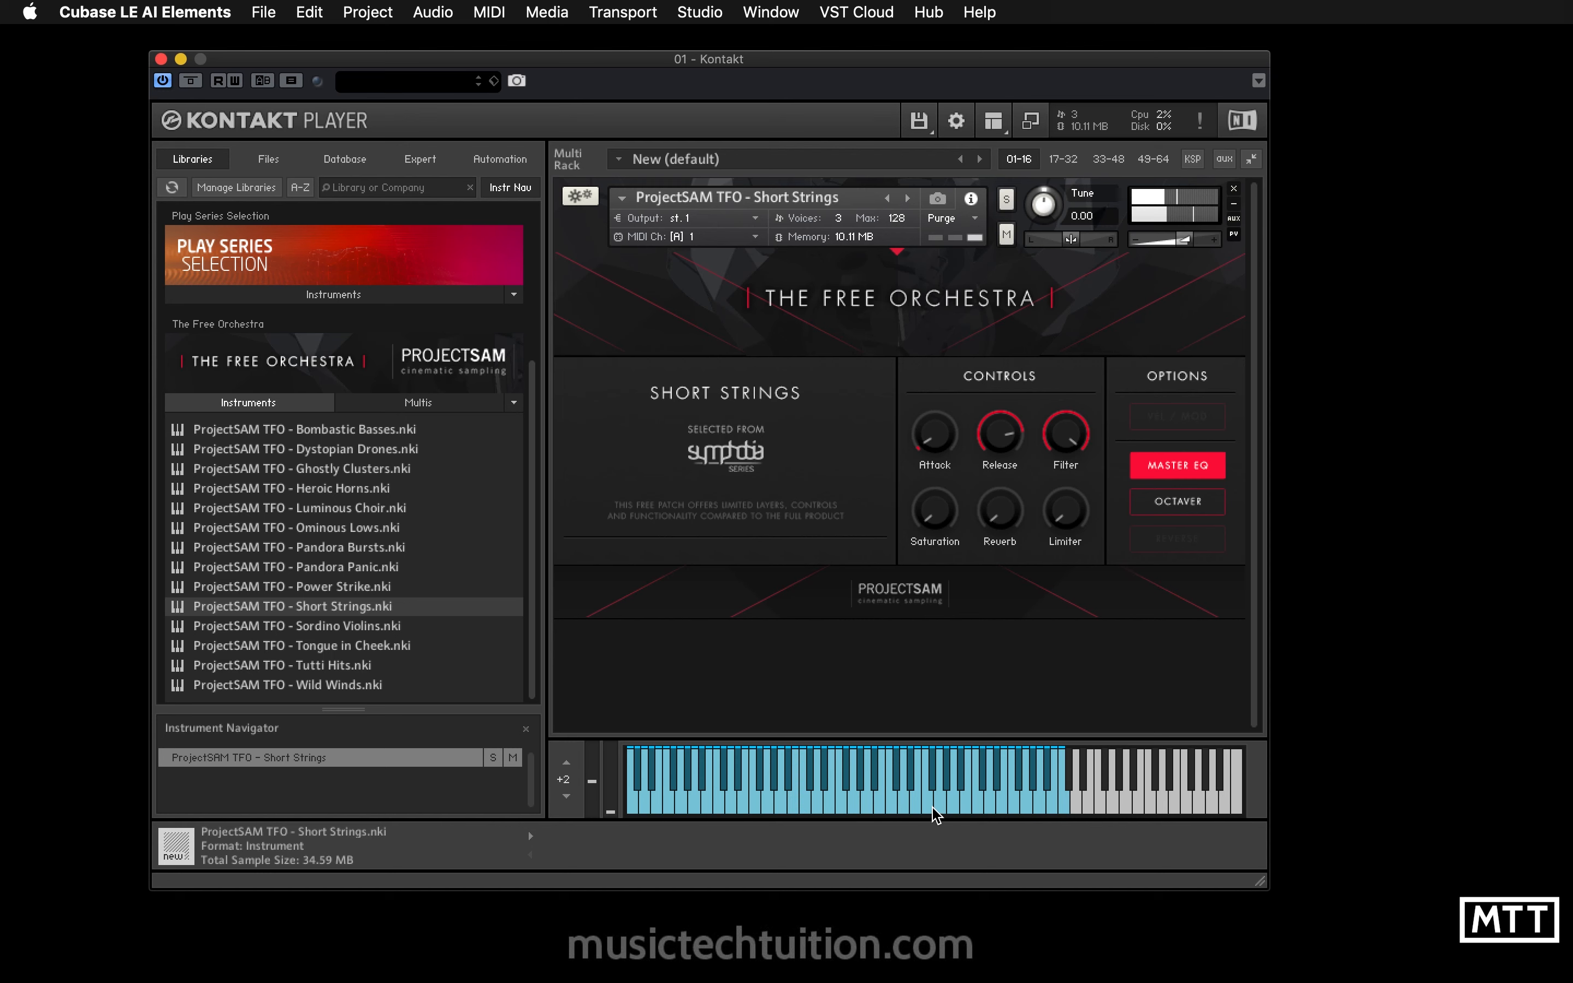
# - Open the on-screen computer keyboard, play Short Strings notes with it, and close it again
pyautogui.hotkey('alt', 'k')
pyautogui.press('q')
pyautogui.press('e')
pyautogui.press('t')
pyautogui.press('y')
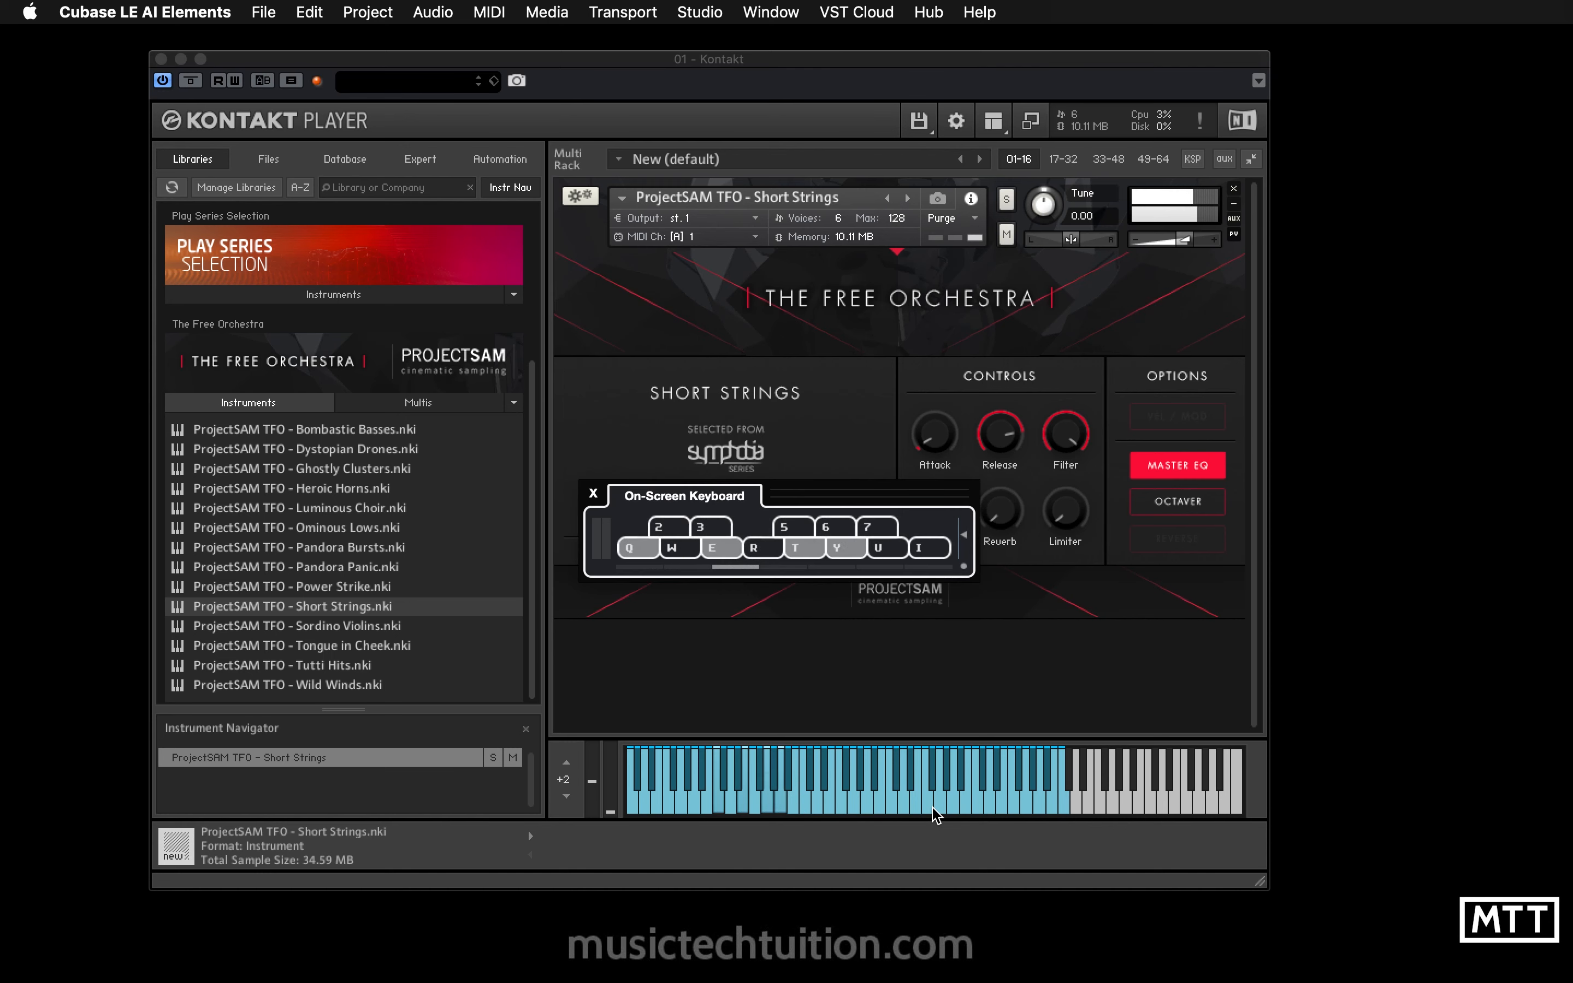
pyautogui.press('Right')
pyautogui.press('Right')
pyautogui.press('e')
pyautogui.press('t')
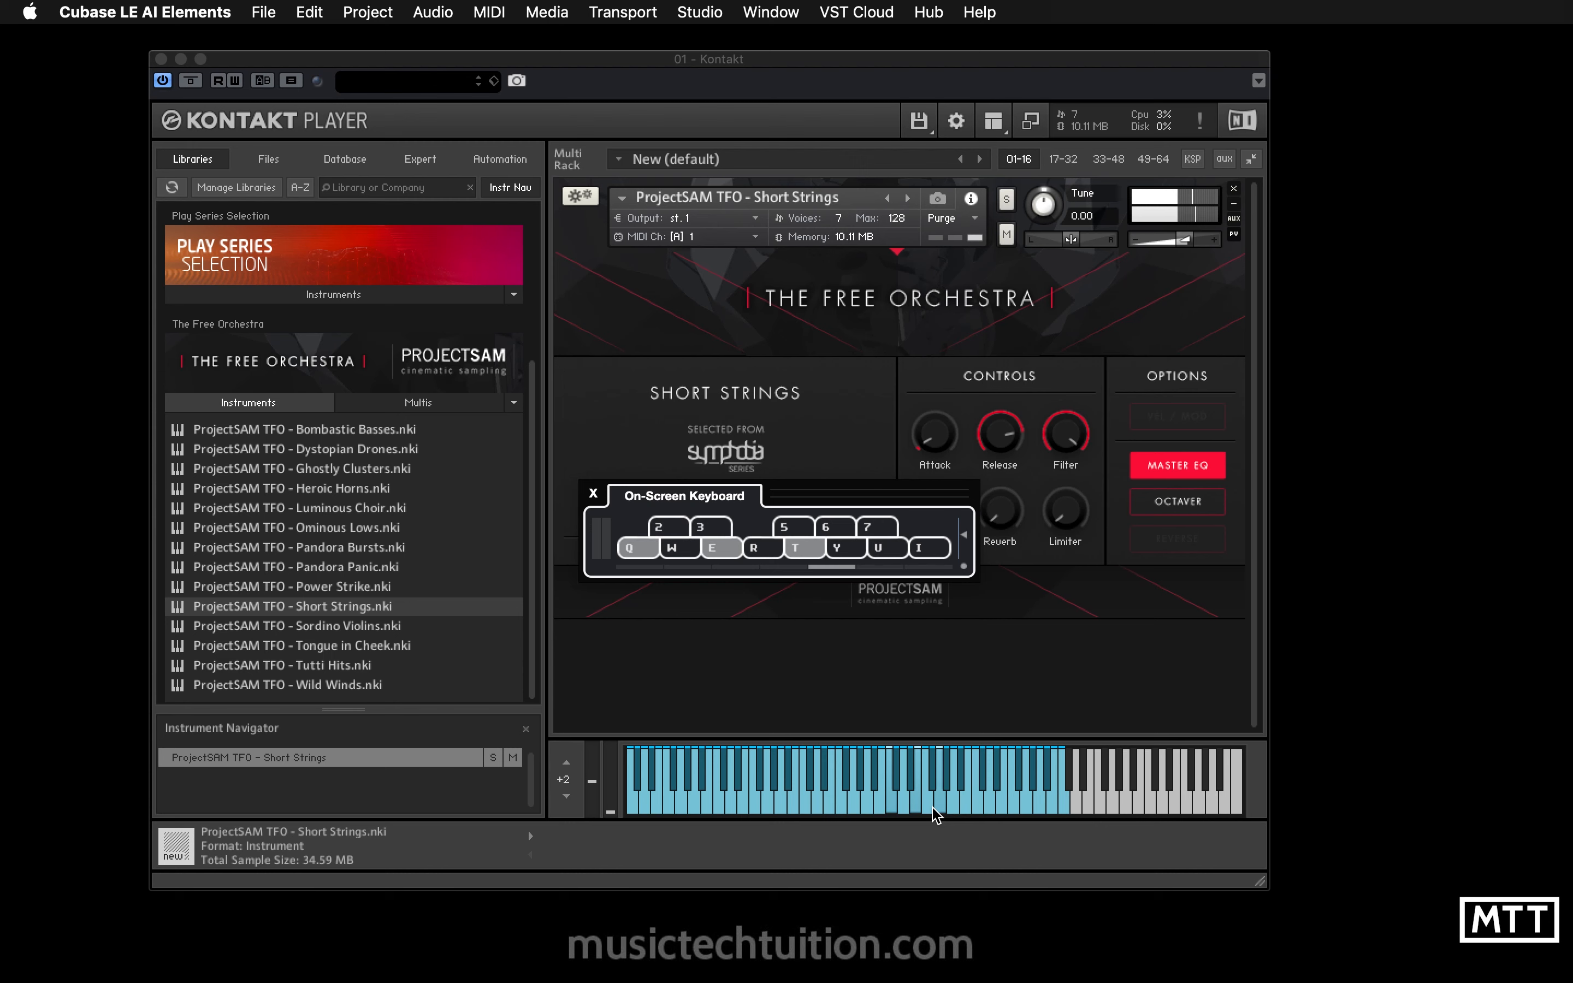
pyautogui.press('q')
pyautogui.press('e')
pyautogui.press('t')
pyautogui.press('q')
pyautogui.press('e')
pyautogui.press('t')
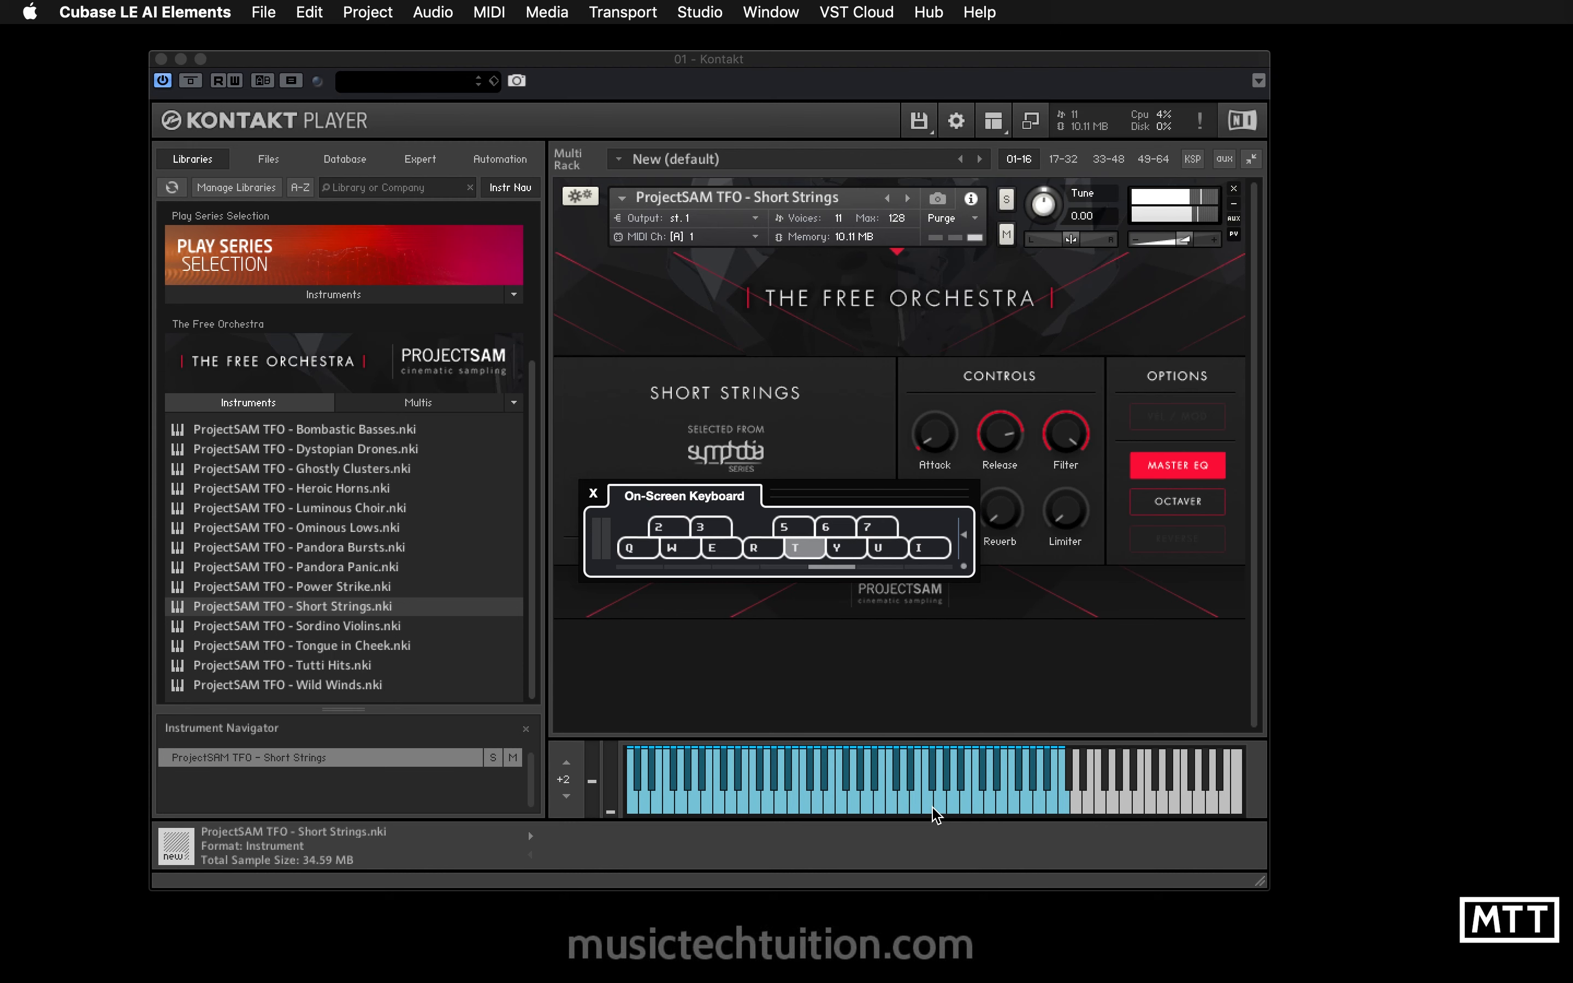
pyautogui.click(593, 494)
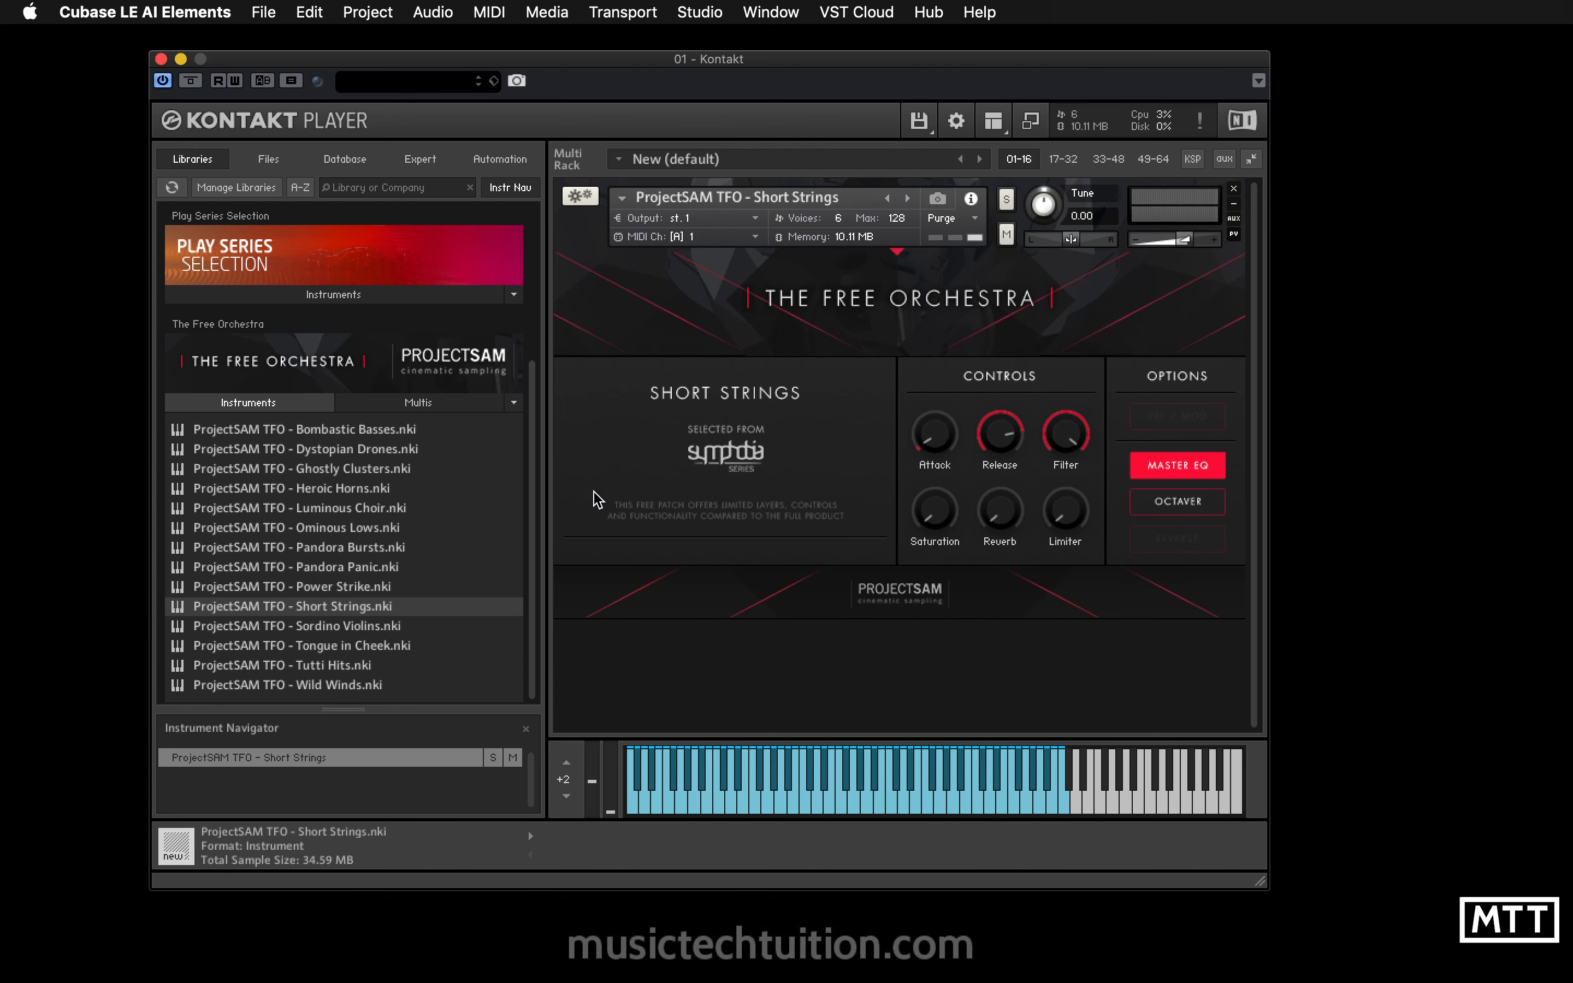